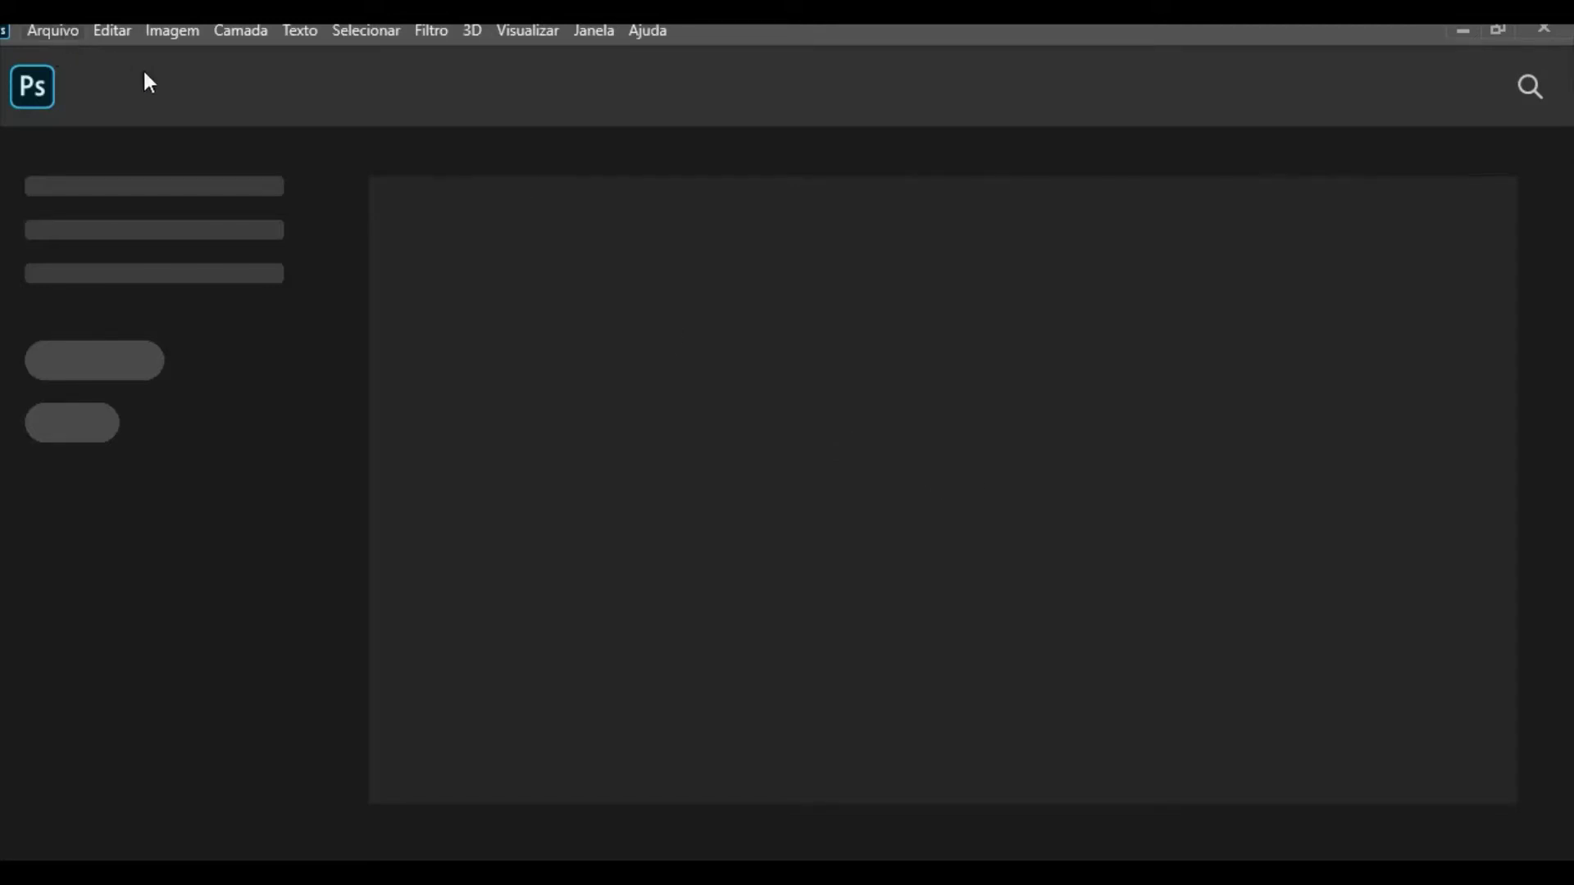
- Create a new blank RGB document, 790 x 780 px at 72 ppi
click(69, 43)
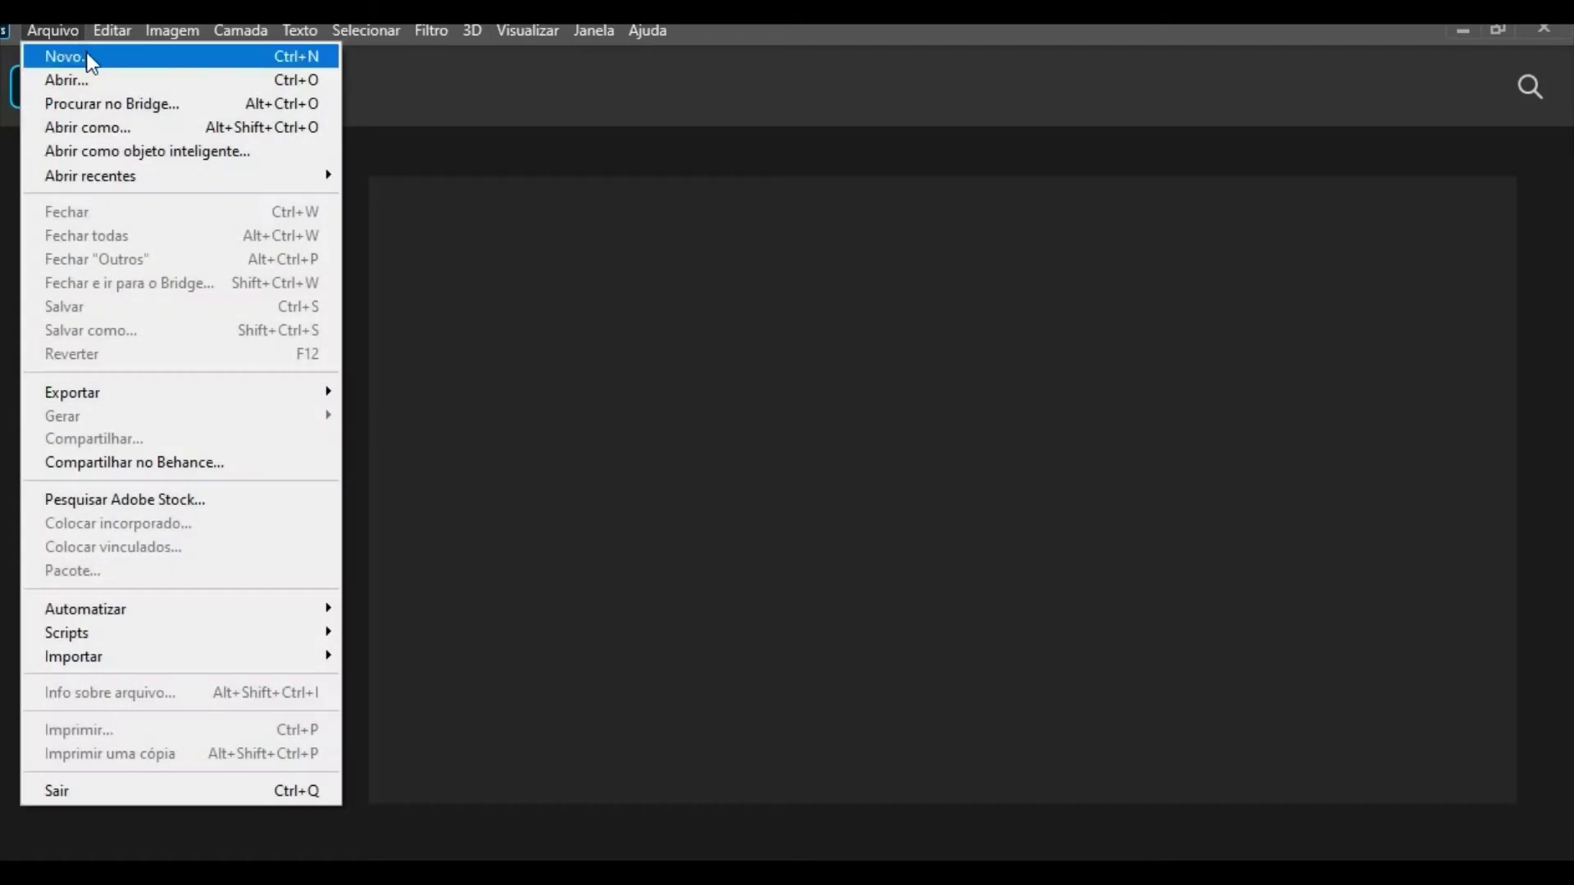
click(87, 55)
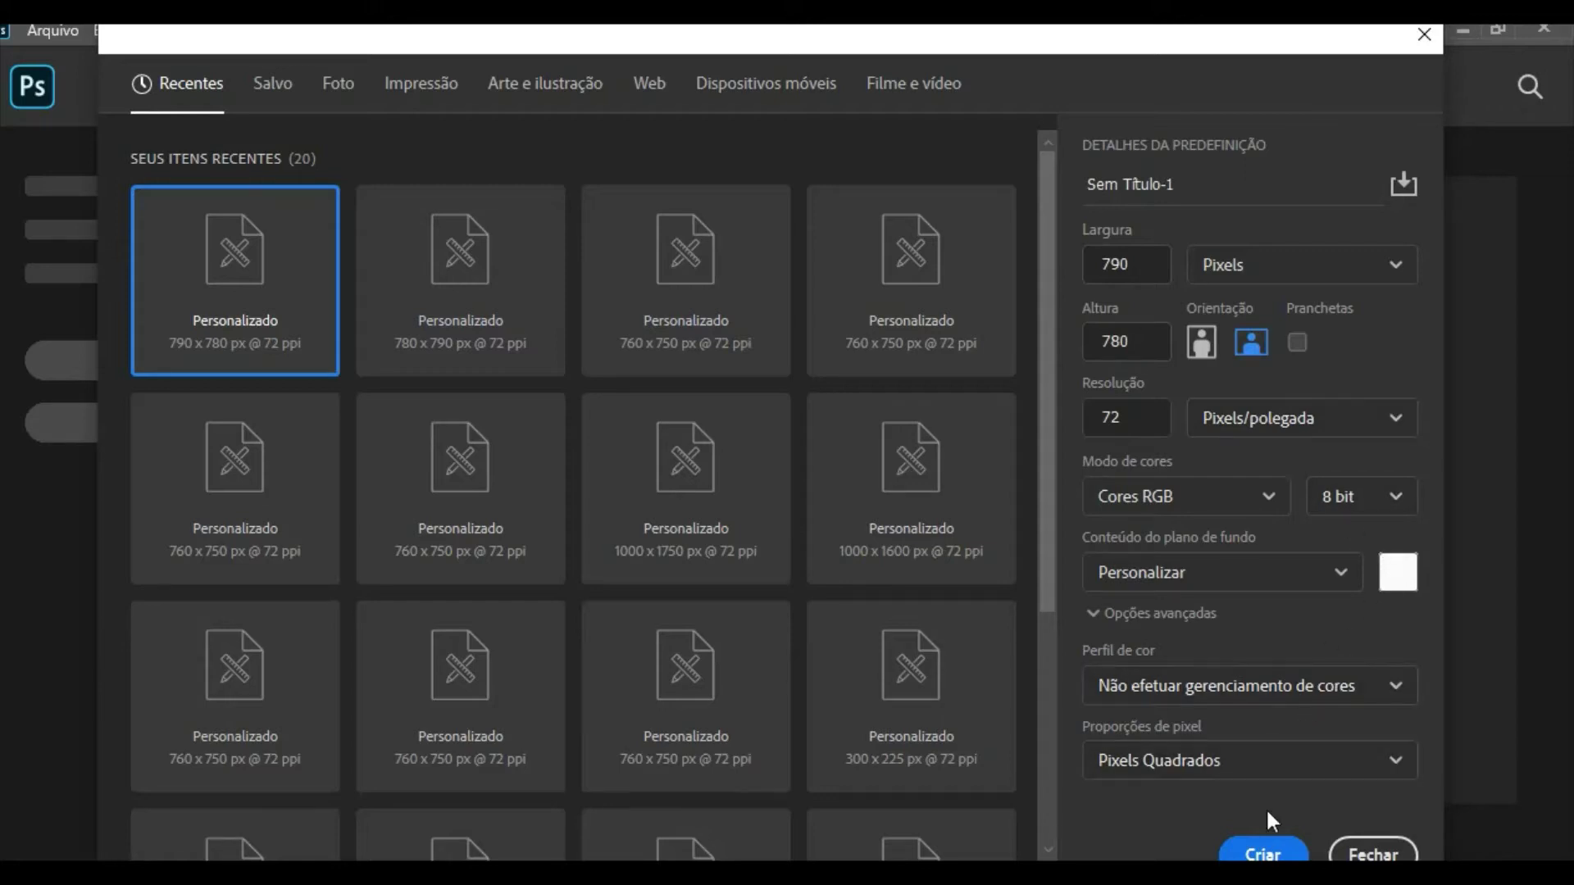
click(1263, 853)
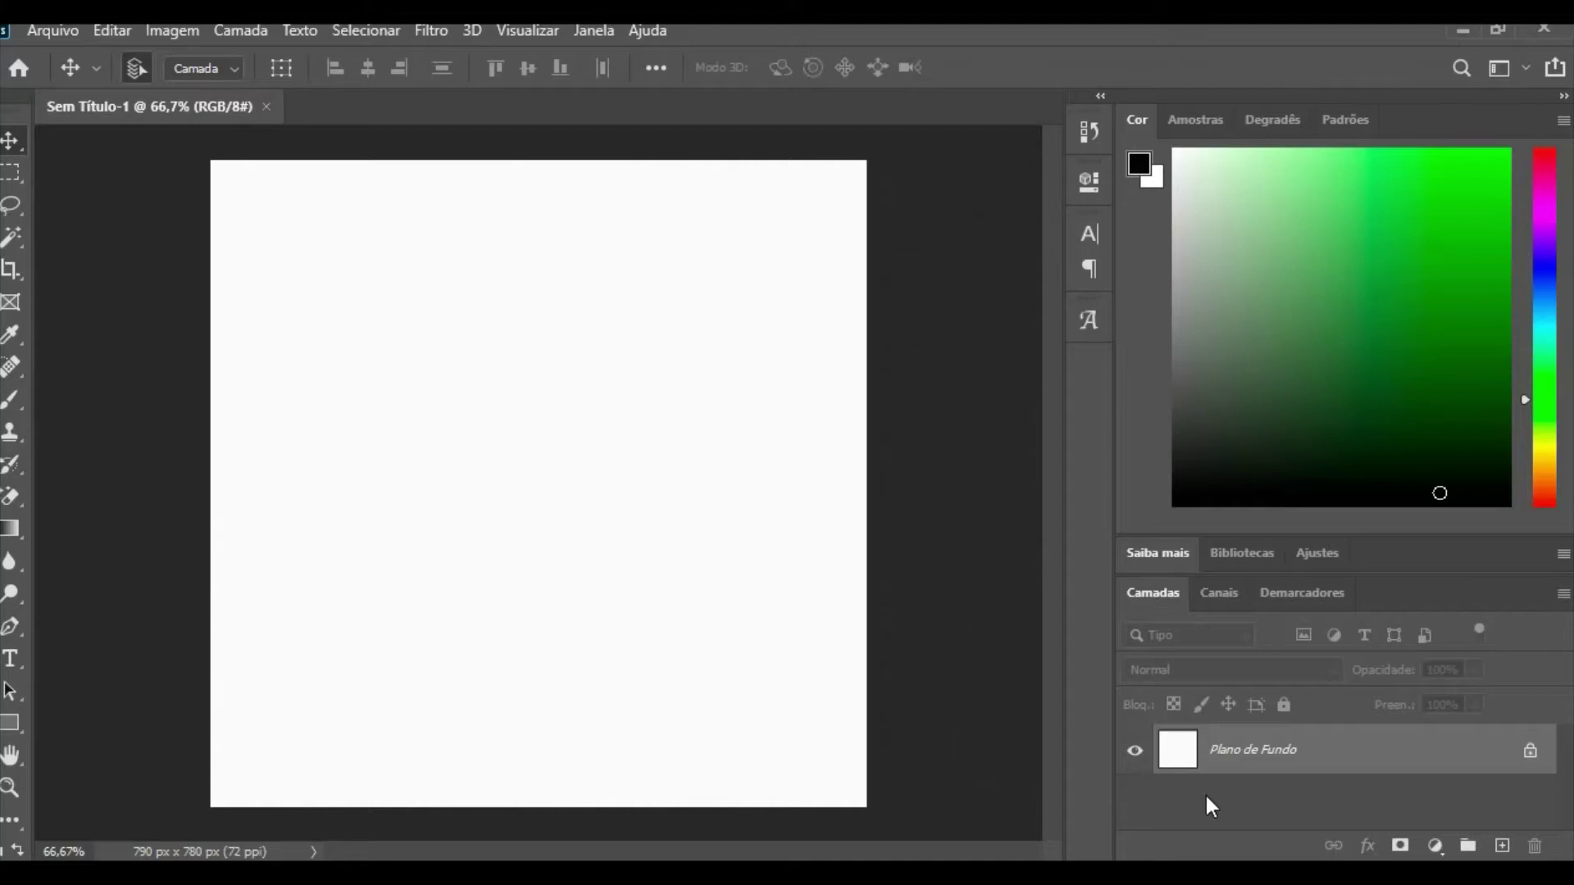
- Add a linear gradient fill layer above the background and open its starting colour stop for editing
click(1436, 845)
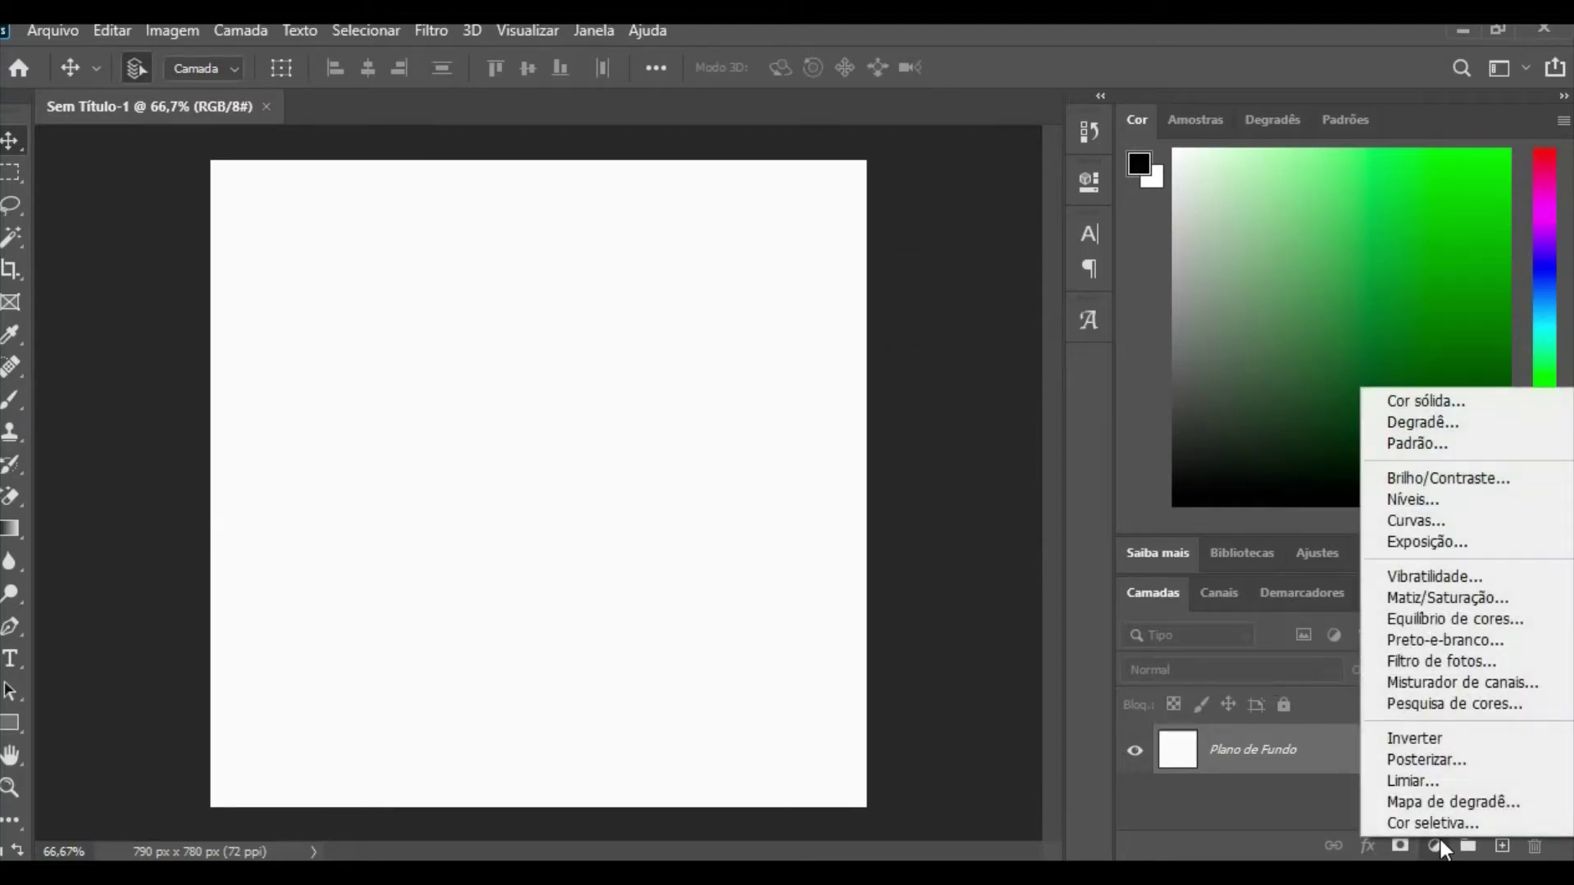
click(1430, 425)
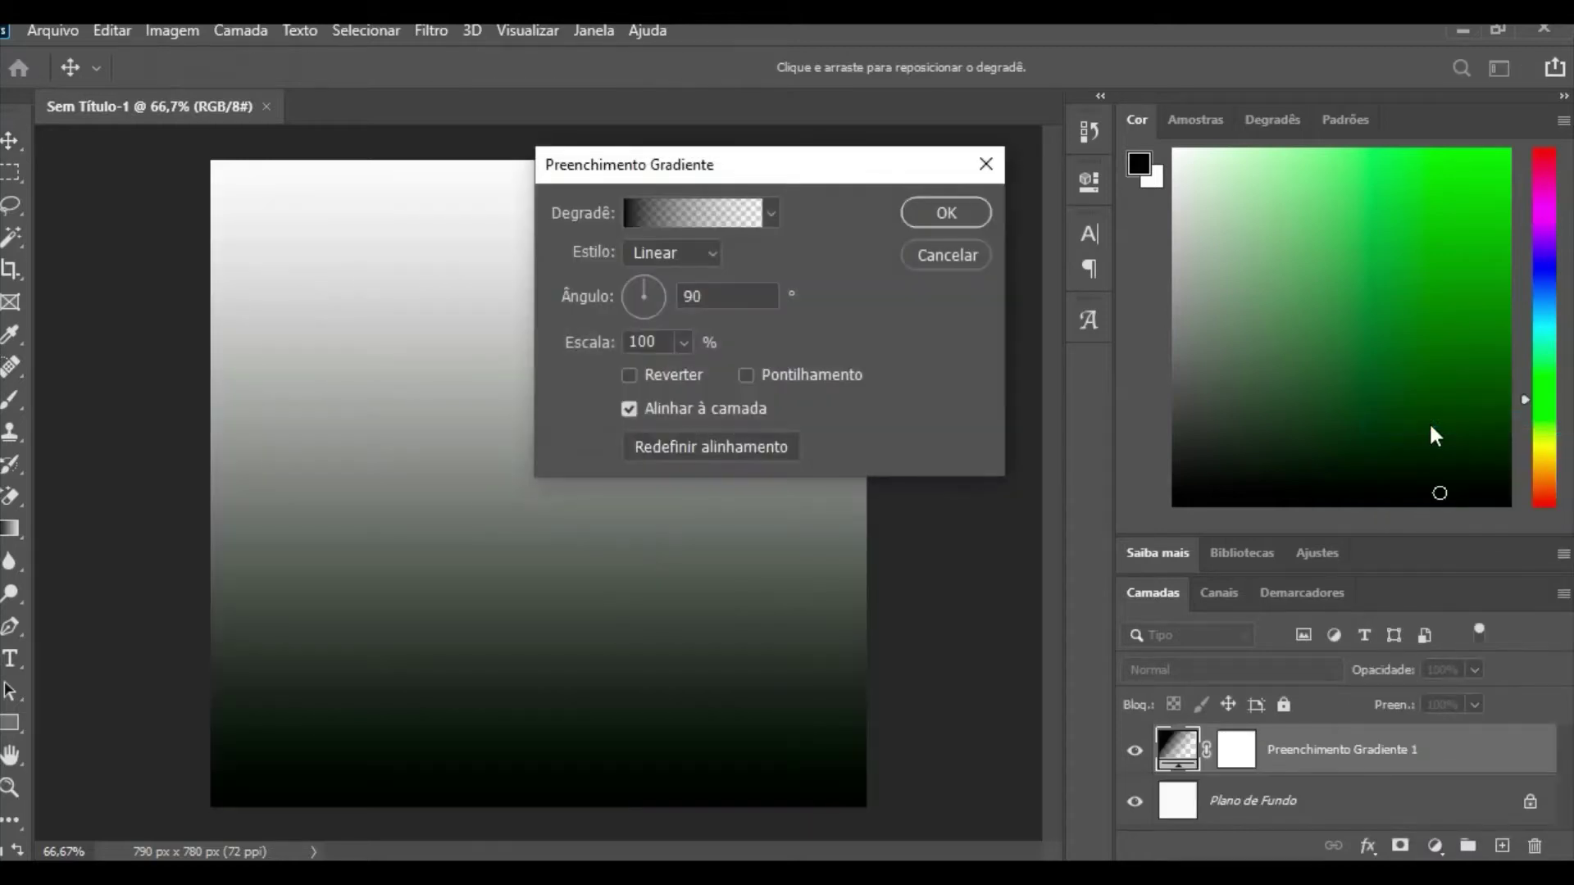
click(636, 215)
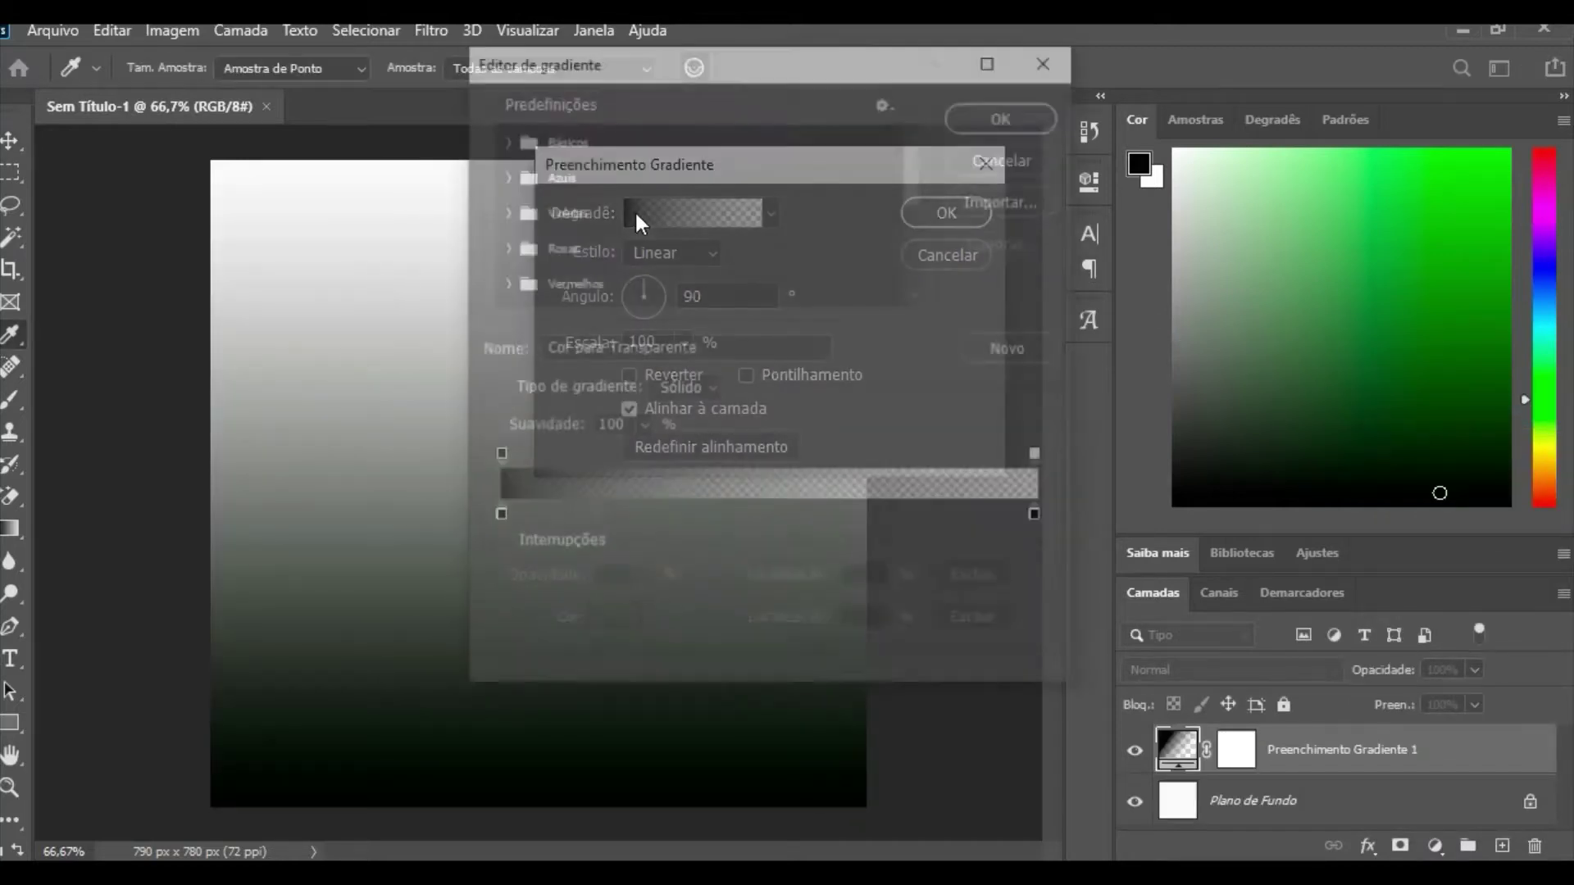
click(496, 518)
click(613, 622)
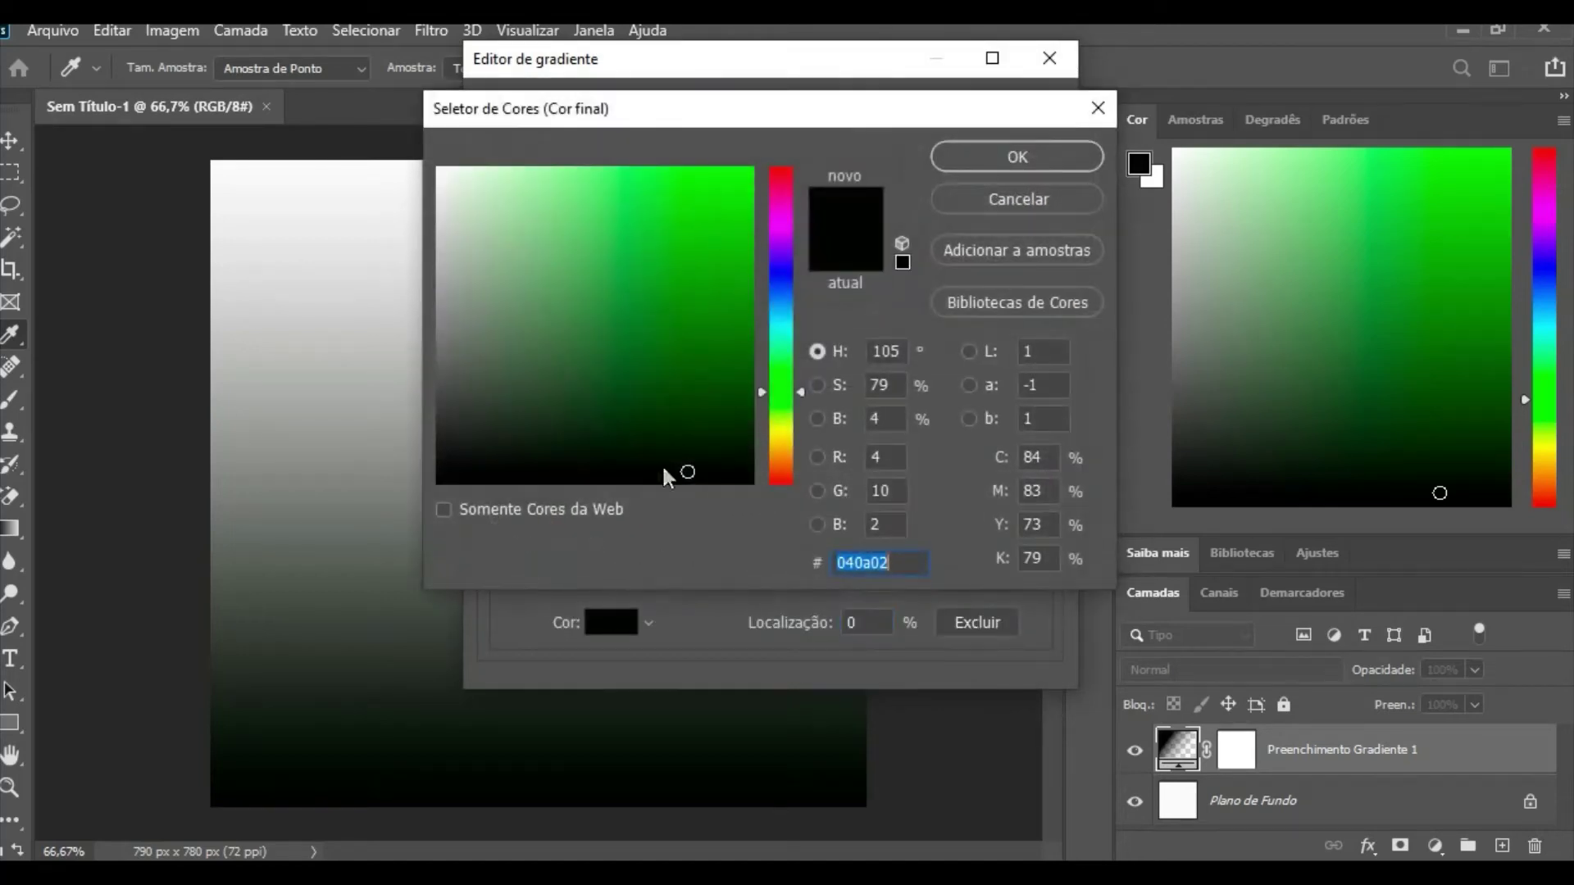
- Try out several green, blue and yellow shades for the gradient's starting colour stop
click(644, 222)
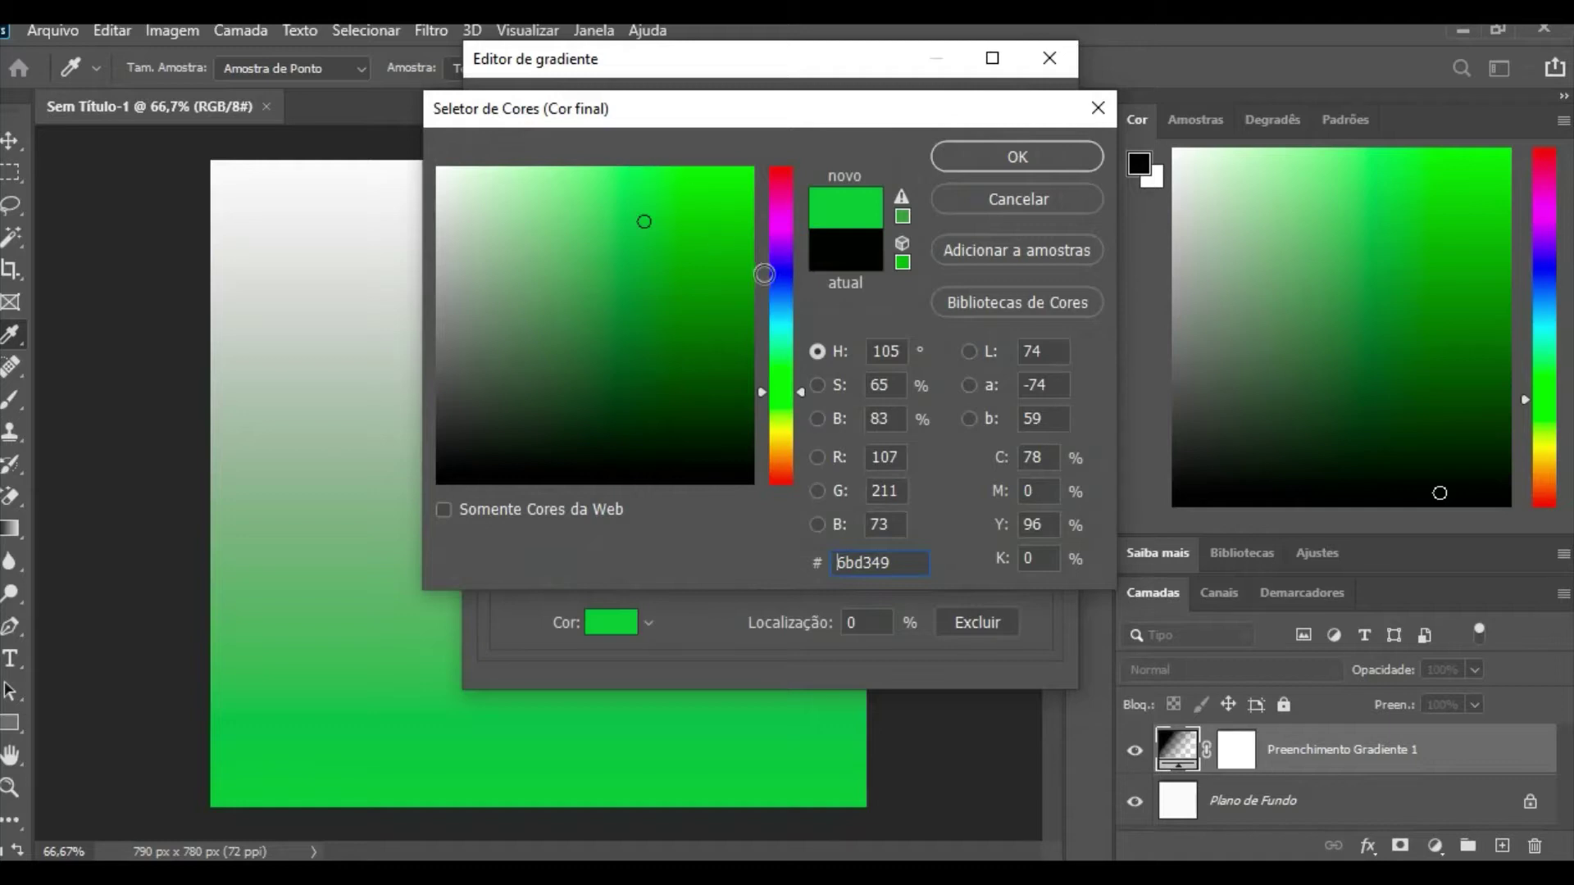
click(771, 275)
click(645, 283)
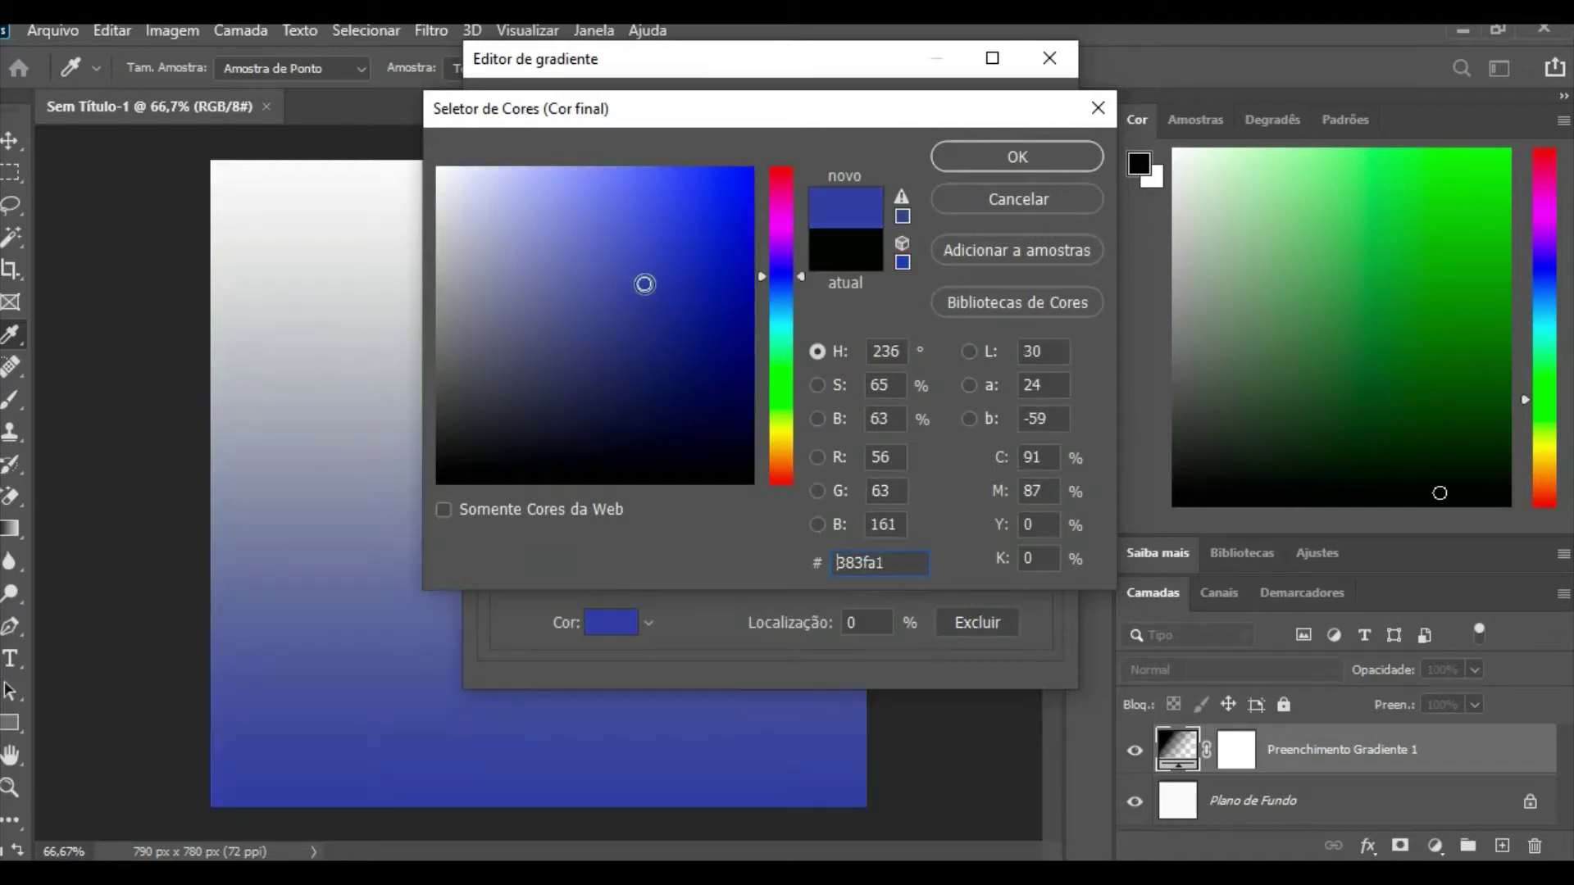
click(783, 402)
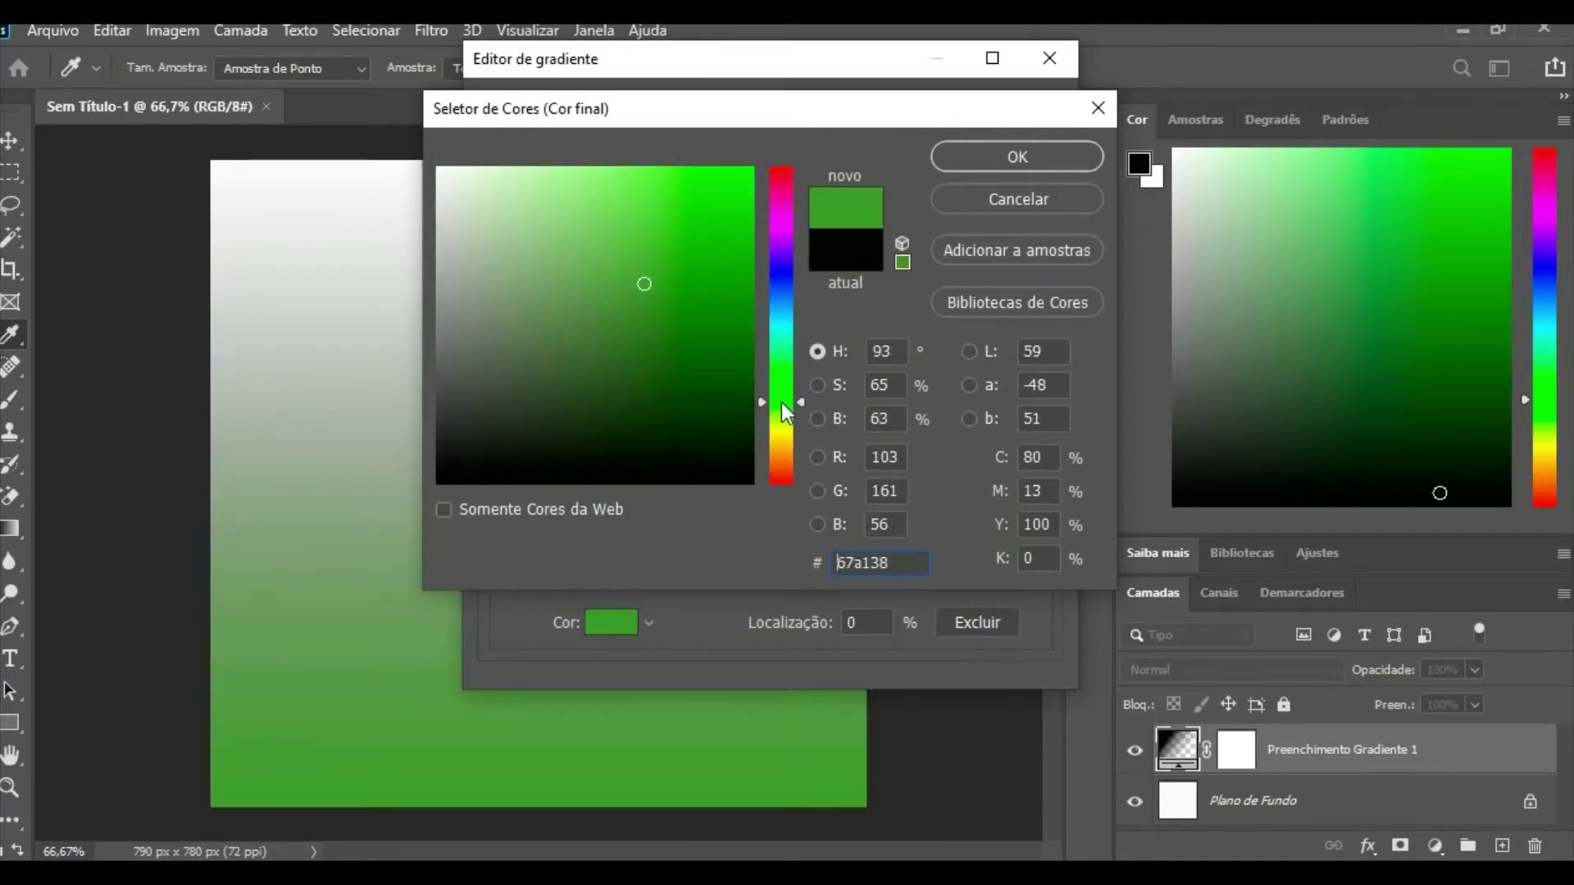
drag(748, 411, 732, 316)
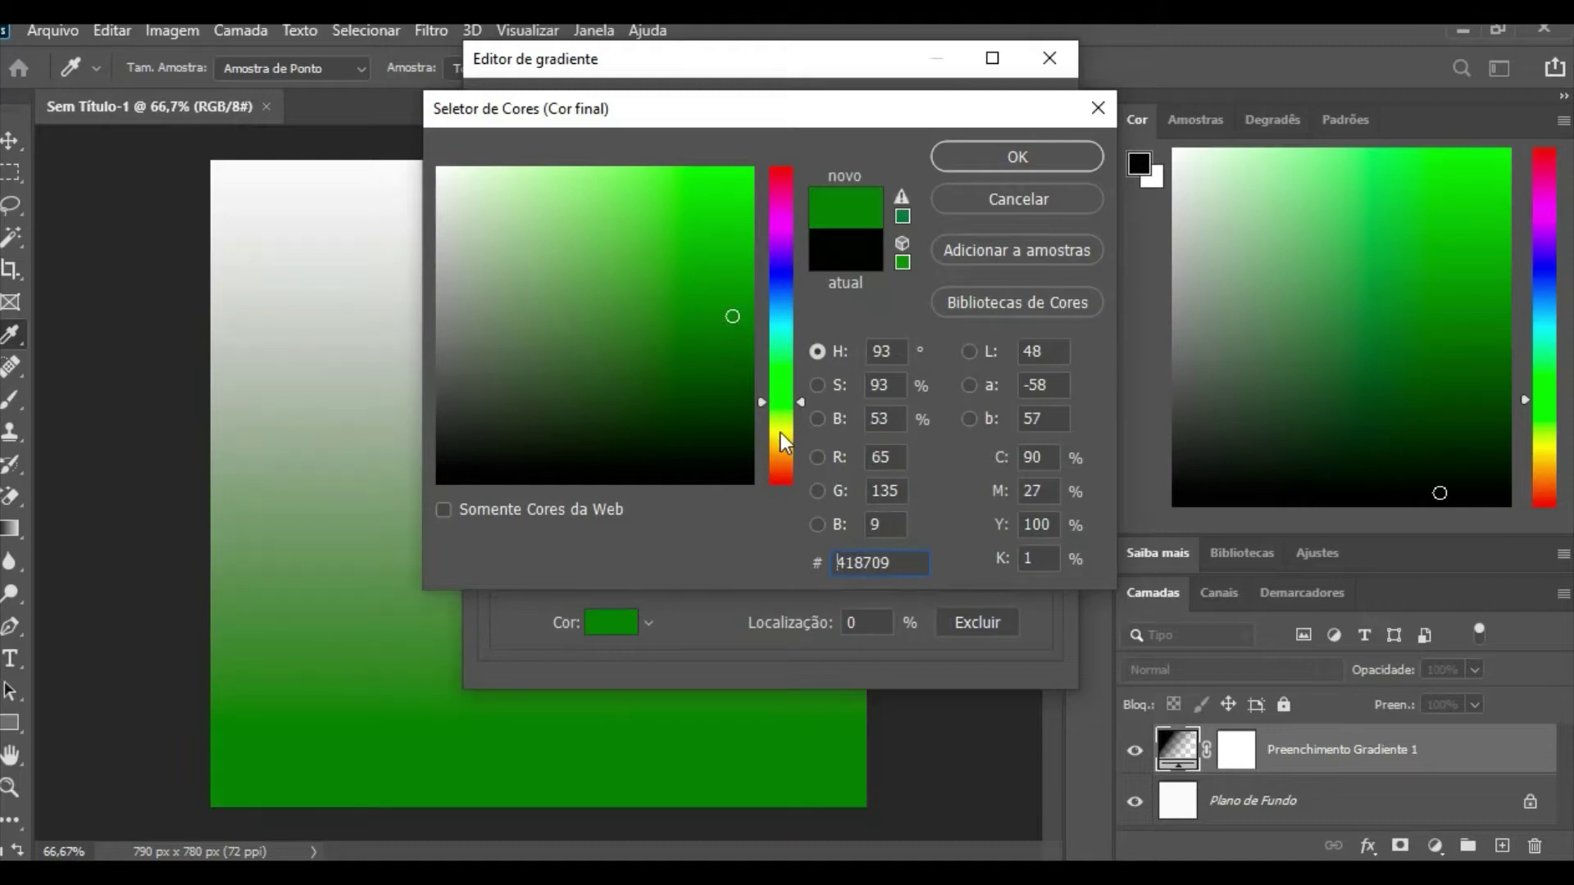
click(779, 431)
click(716, 249)
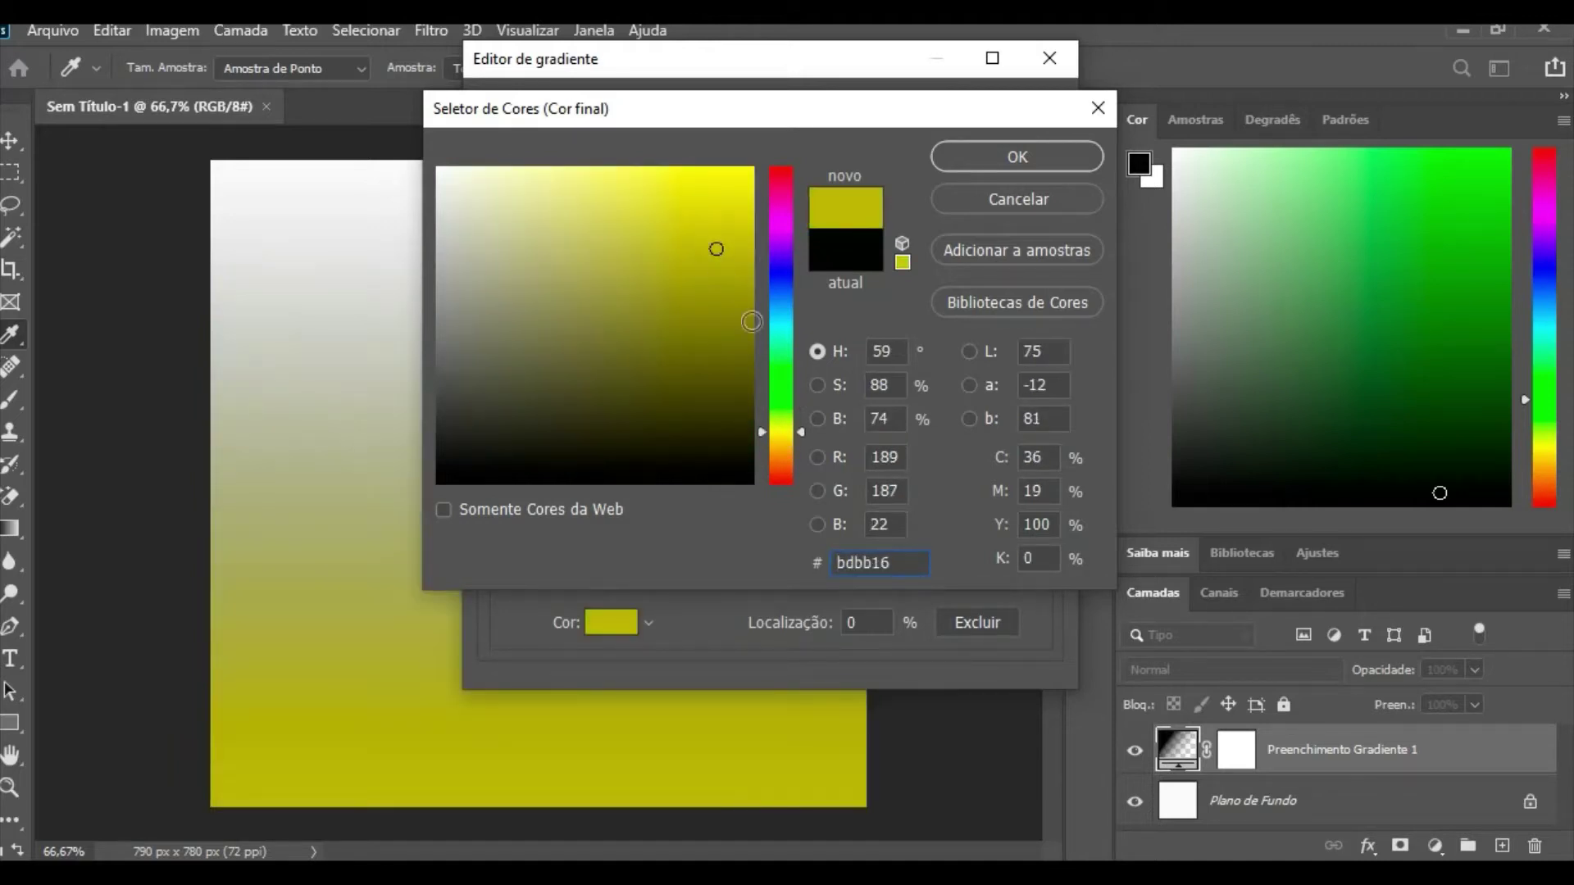
click(777, 385)
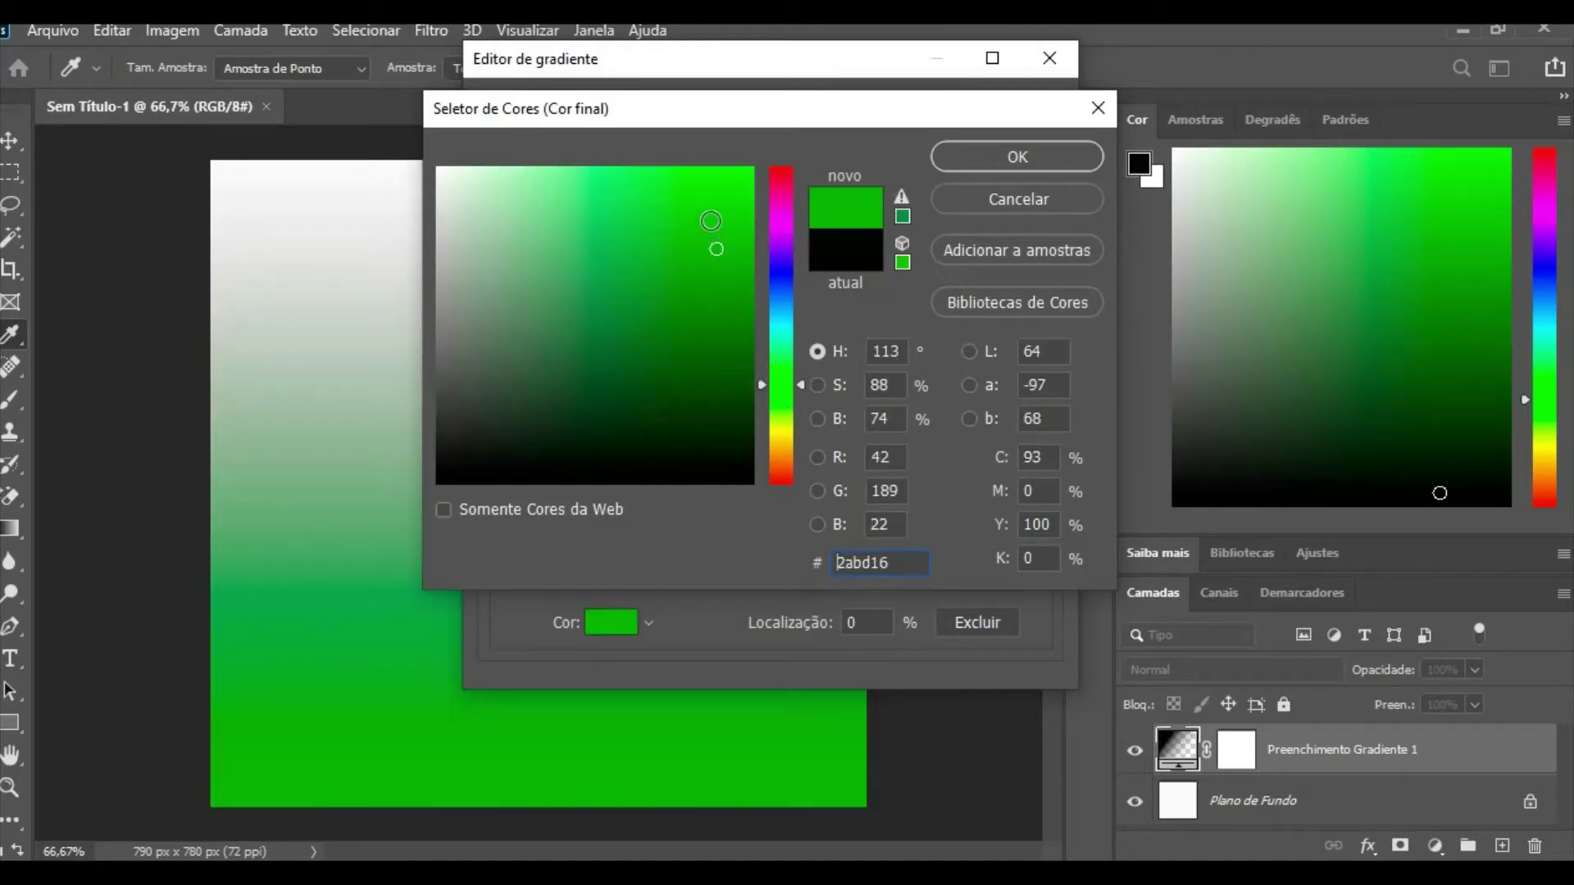
click(711, 222)
- Set the gradient's starting colour stop to pink #ed1475 and apply the gradient fill to the layer
click(769, 191)
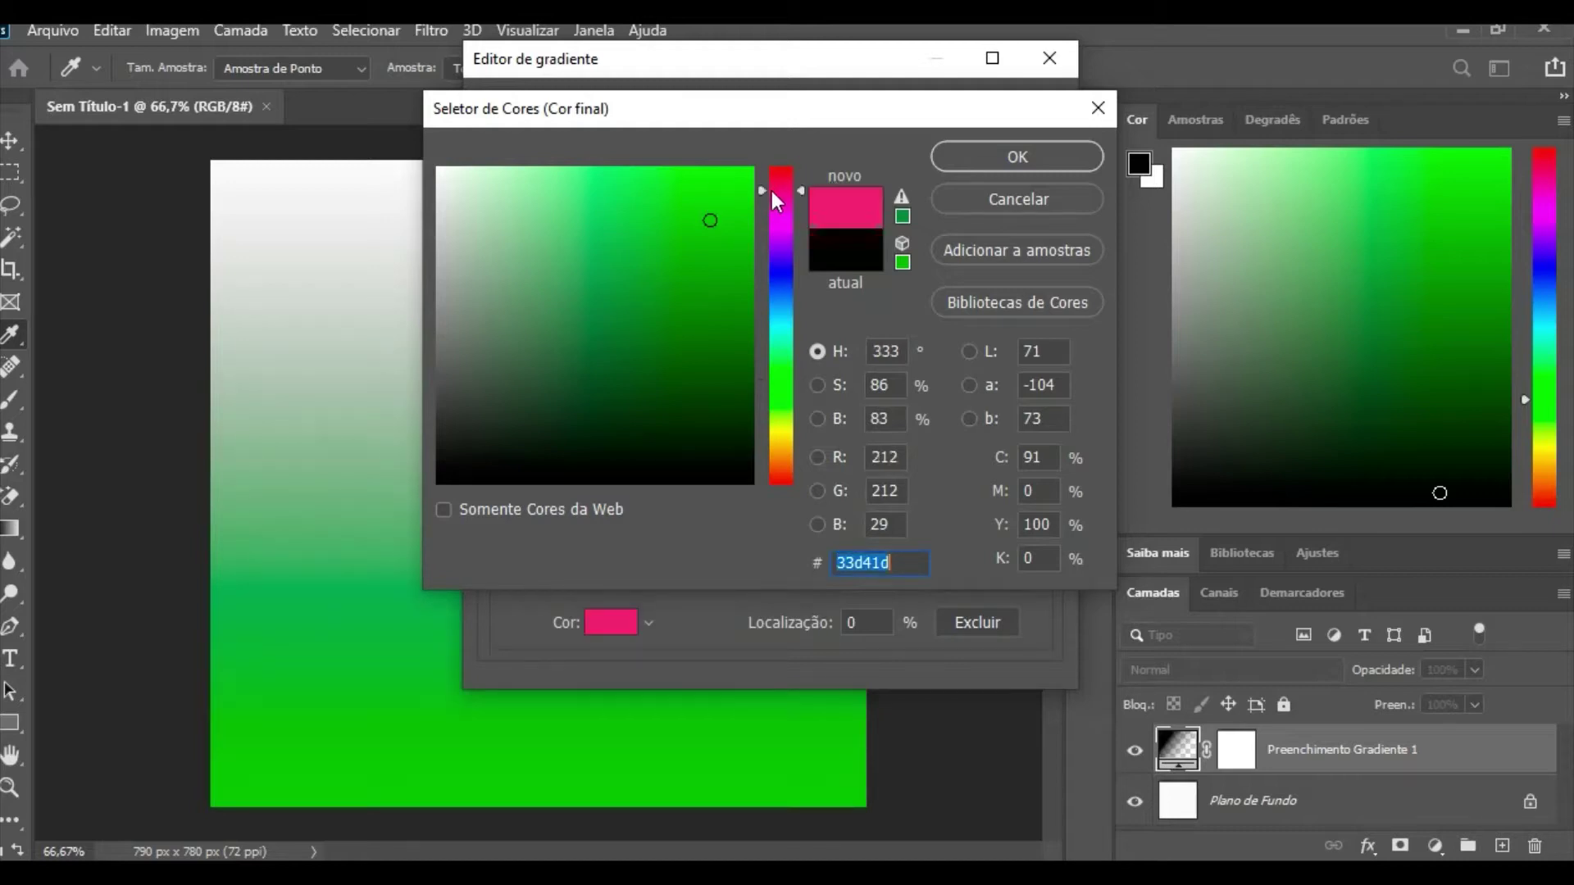
click(726, 189)
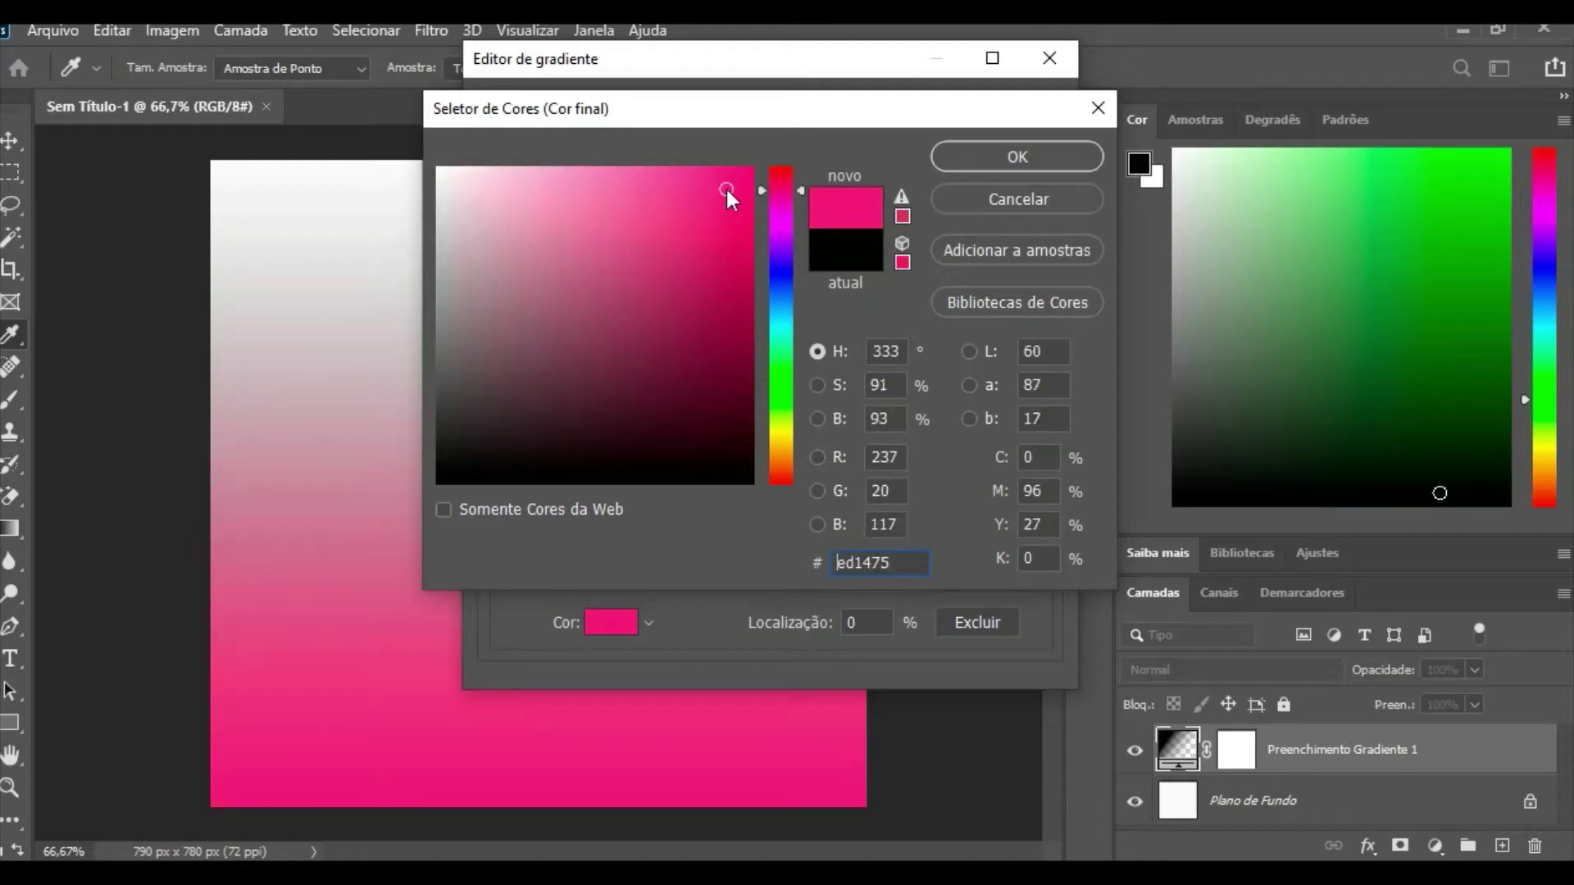
click(976, 159)
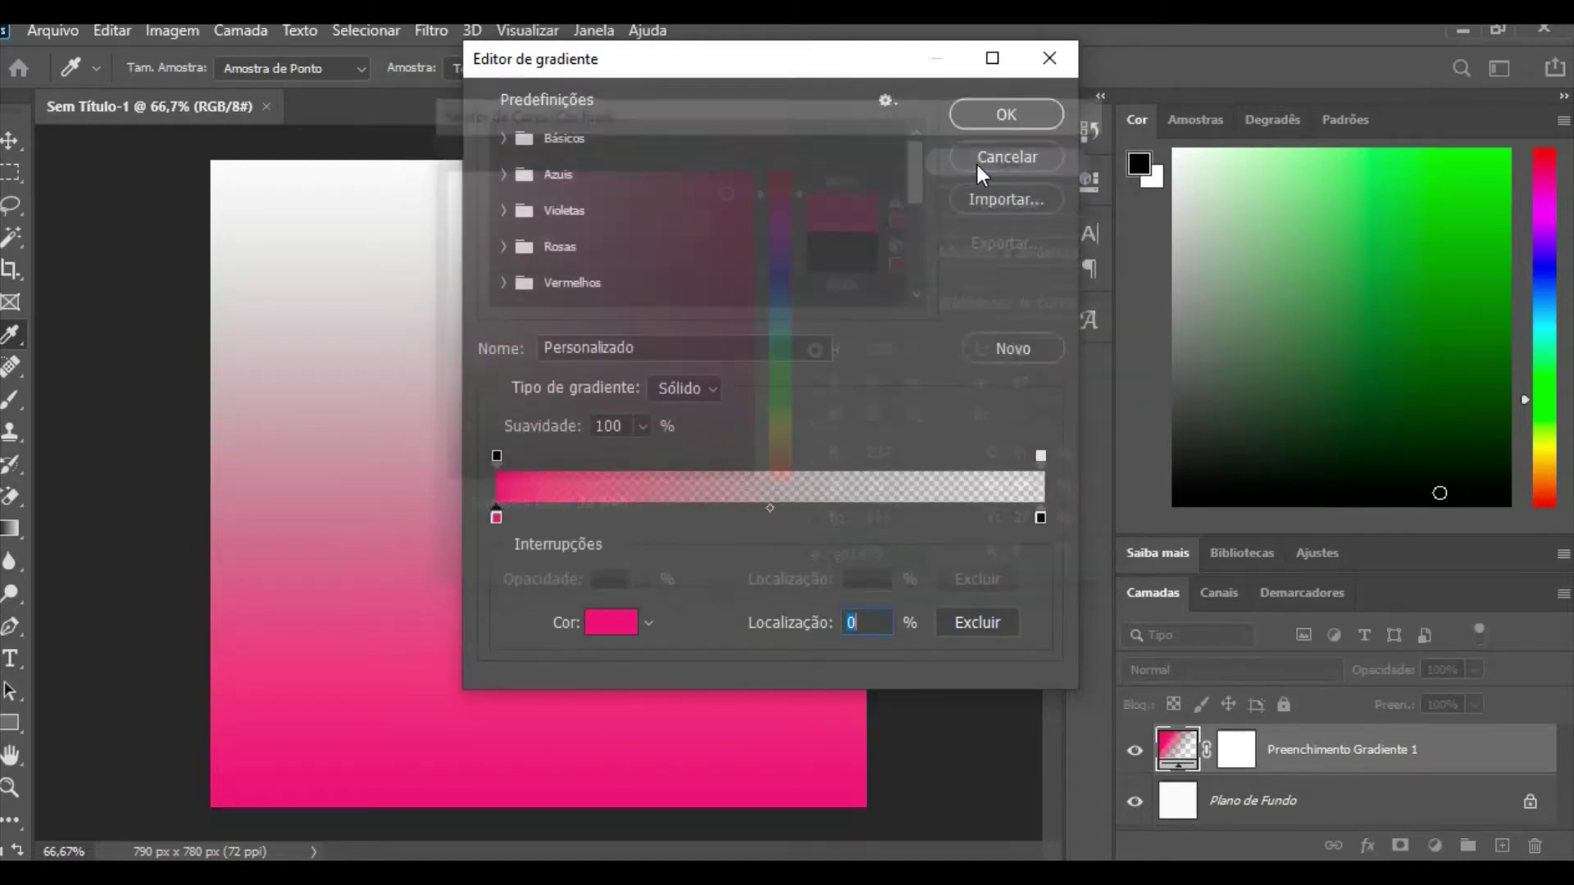
click(996, 109)
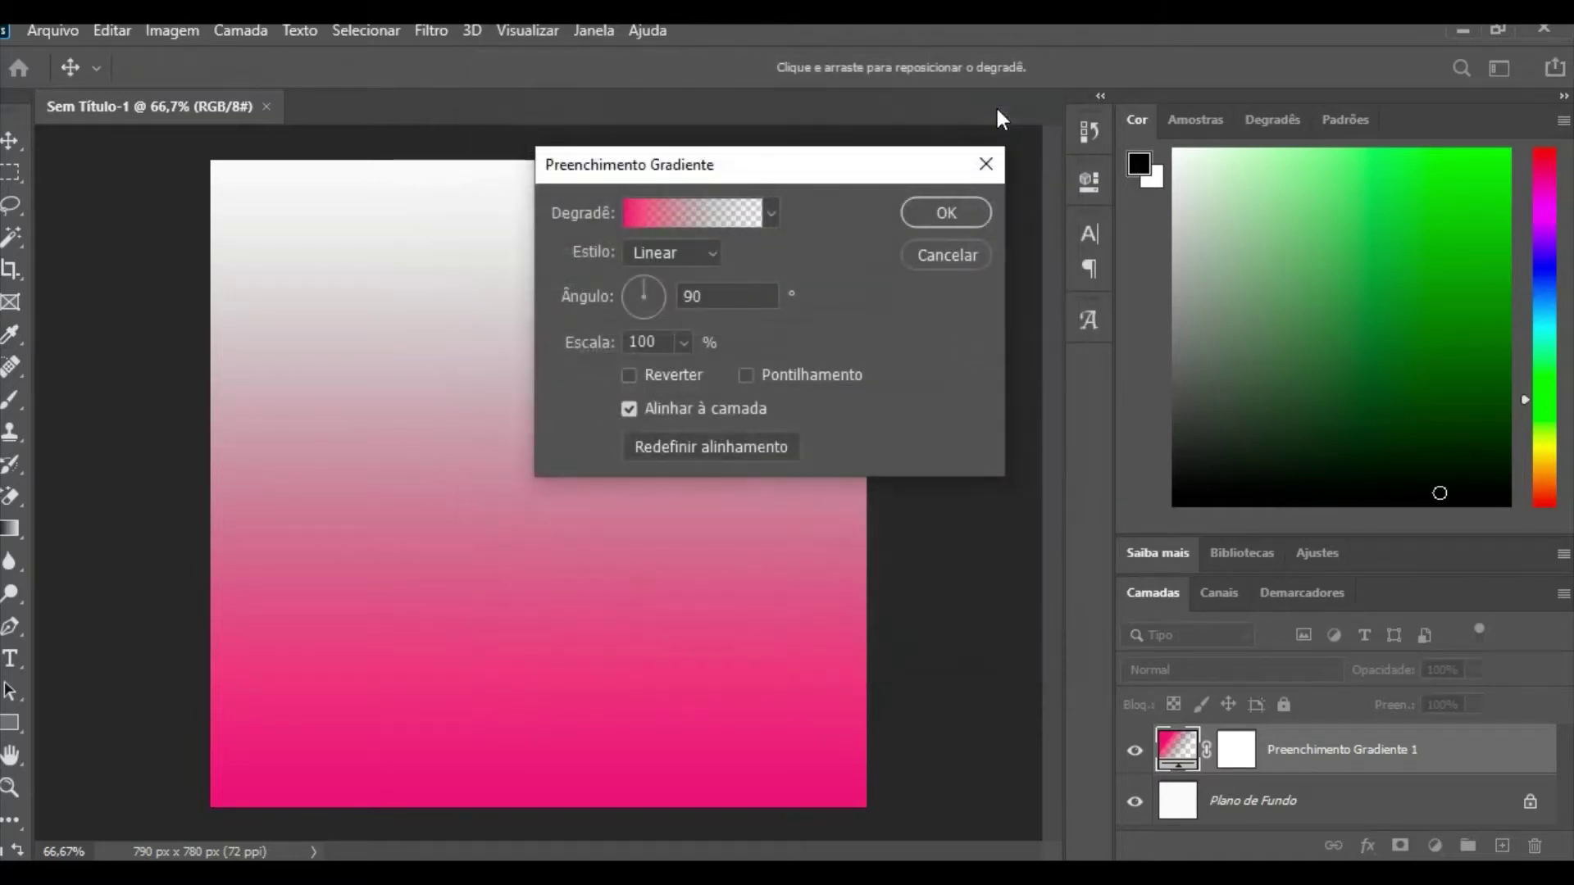
click(946, 213)
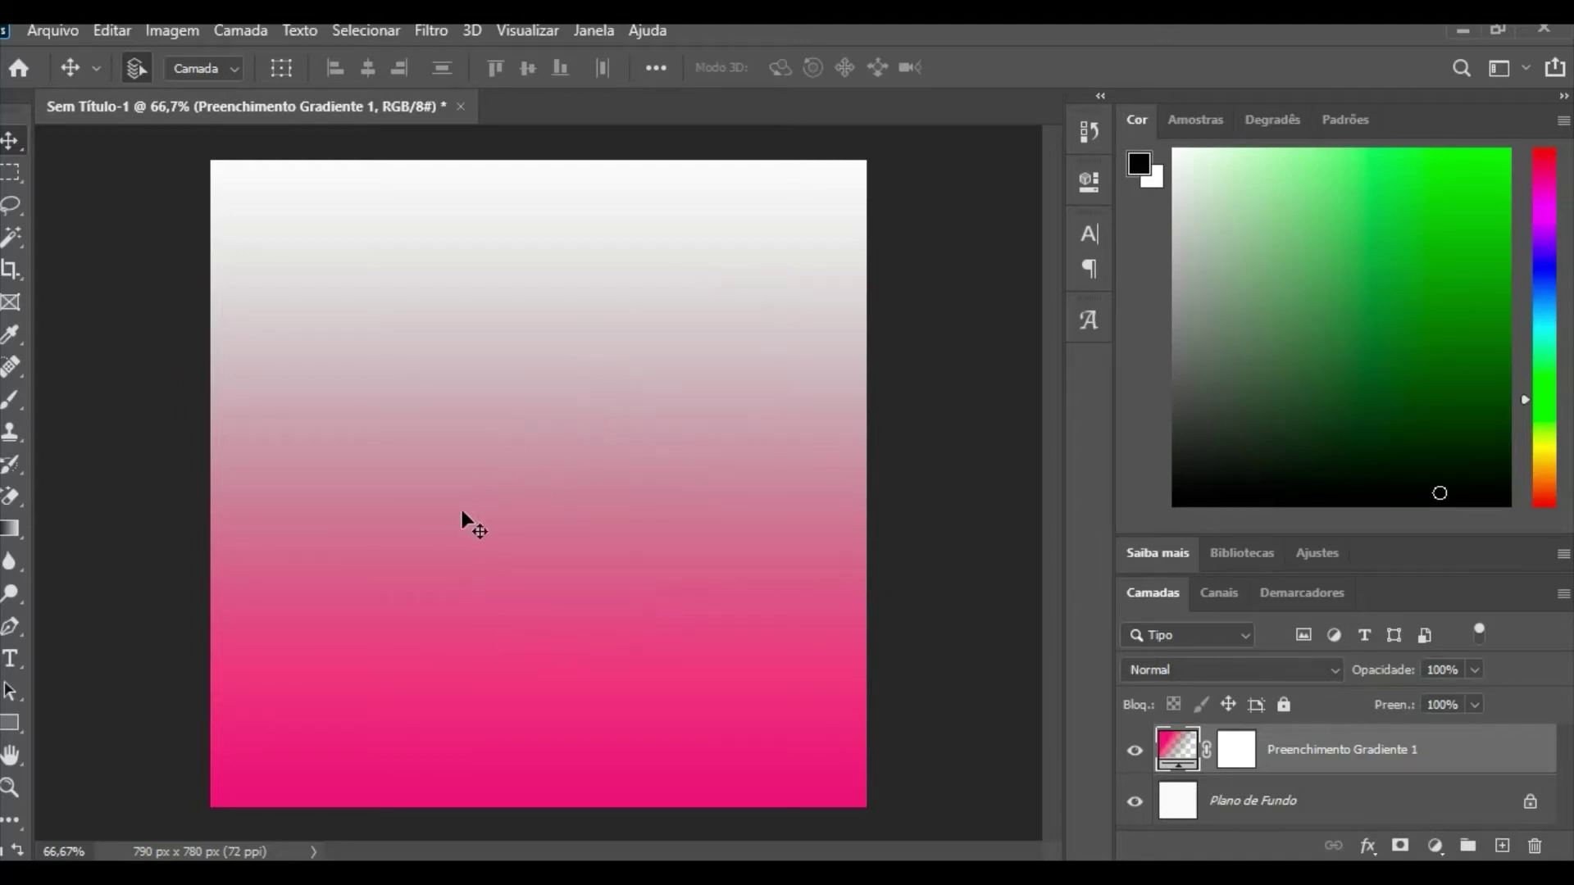
- Add the text "Pink" on the canvas in black 36 pt Arial Rounded MT Bold
click(11, 660)
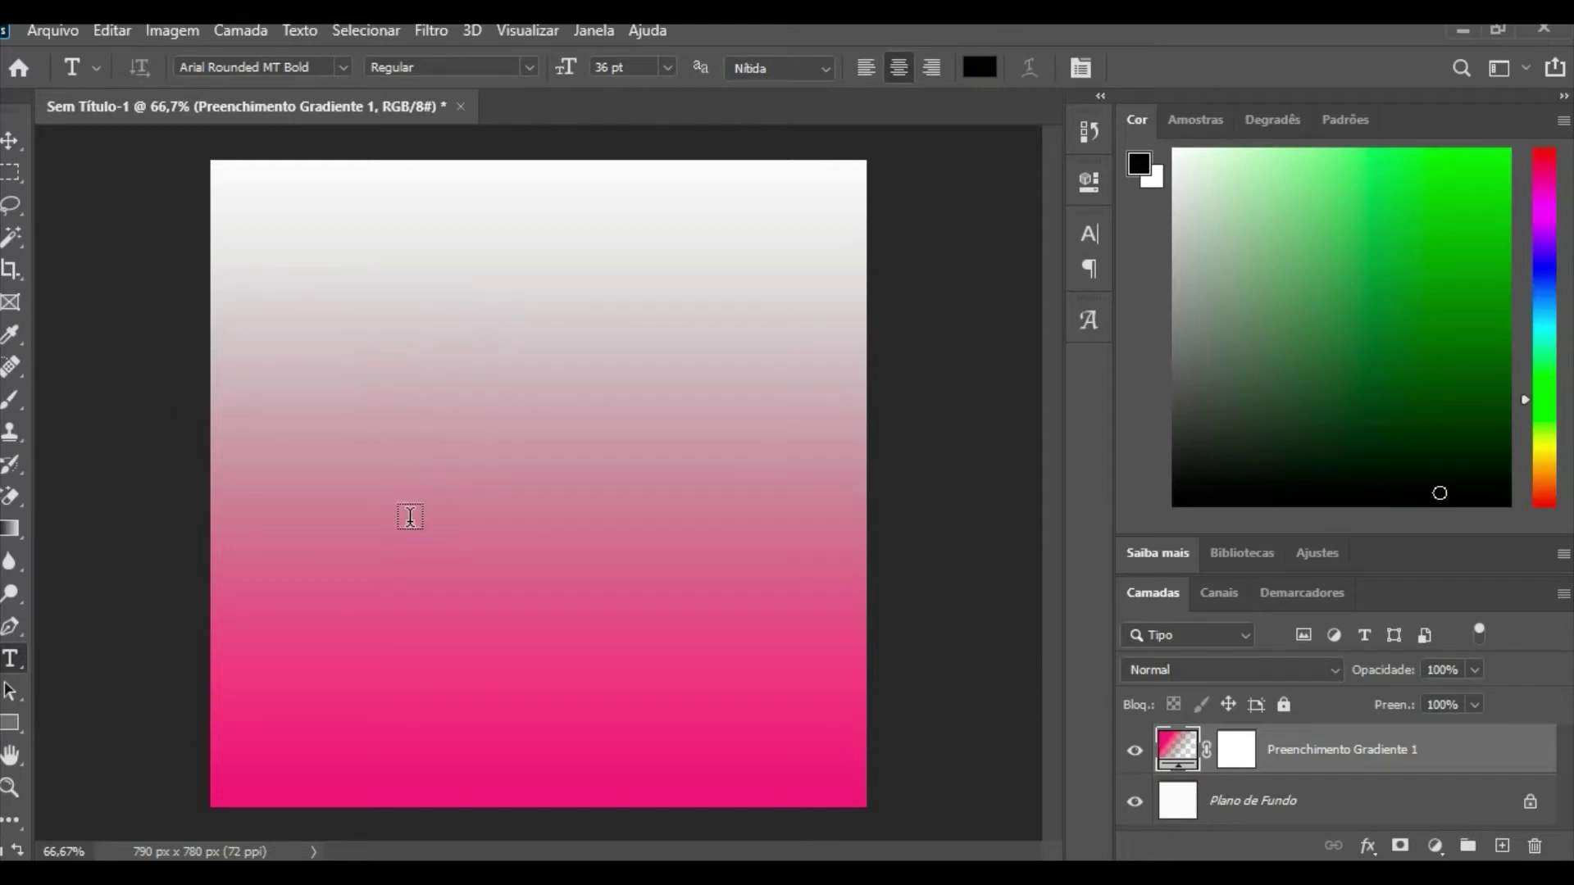
click(410, 516)
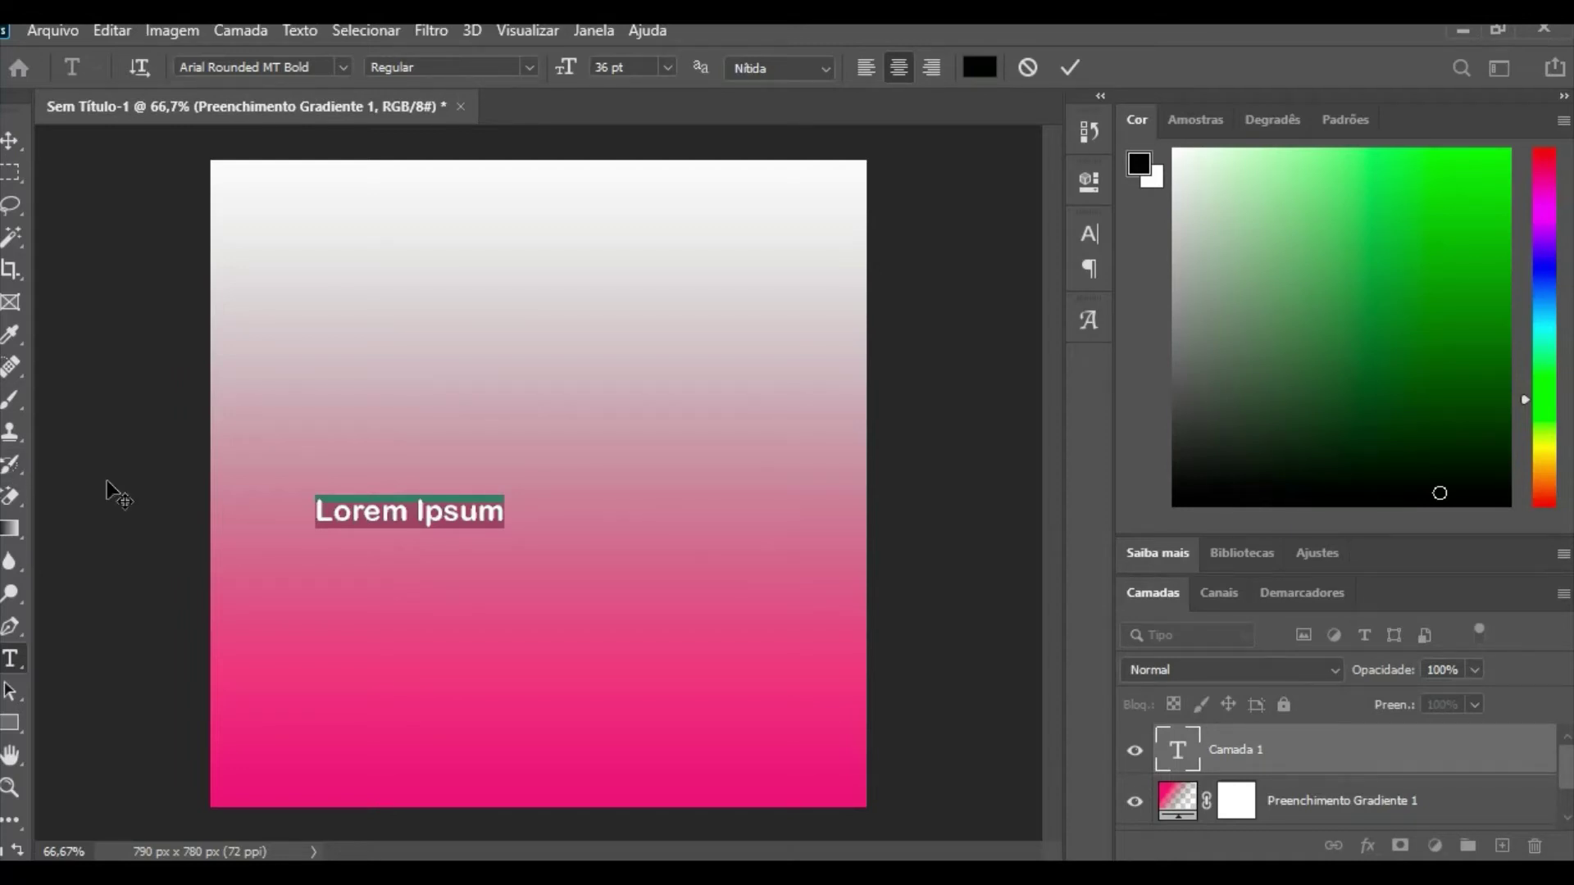
text(P)
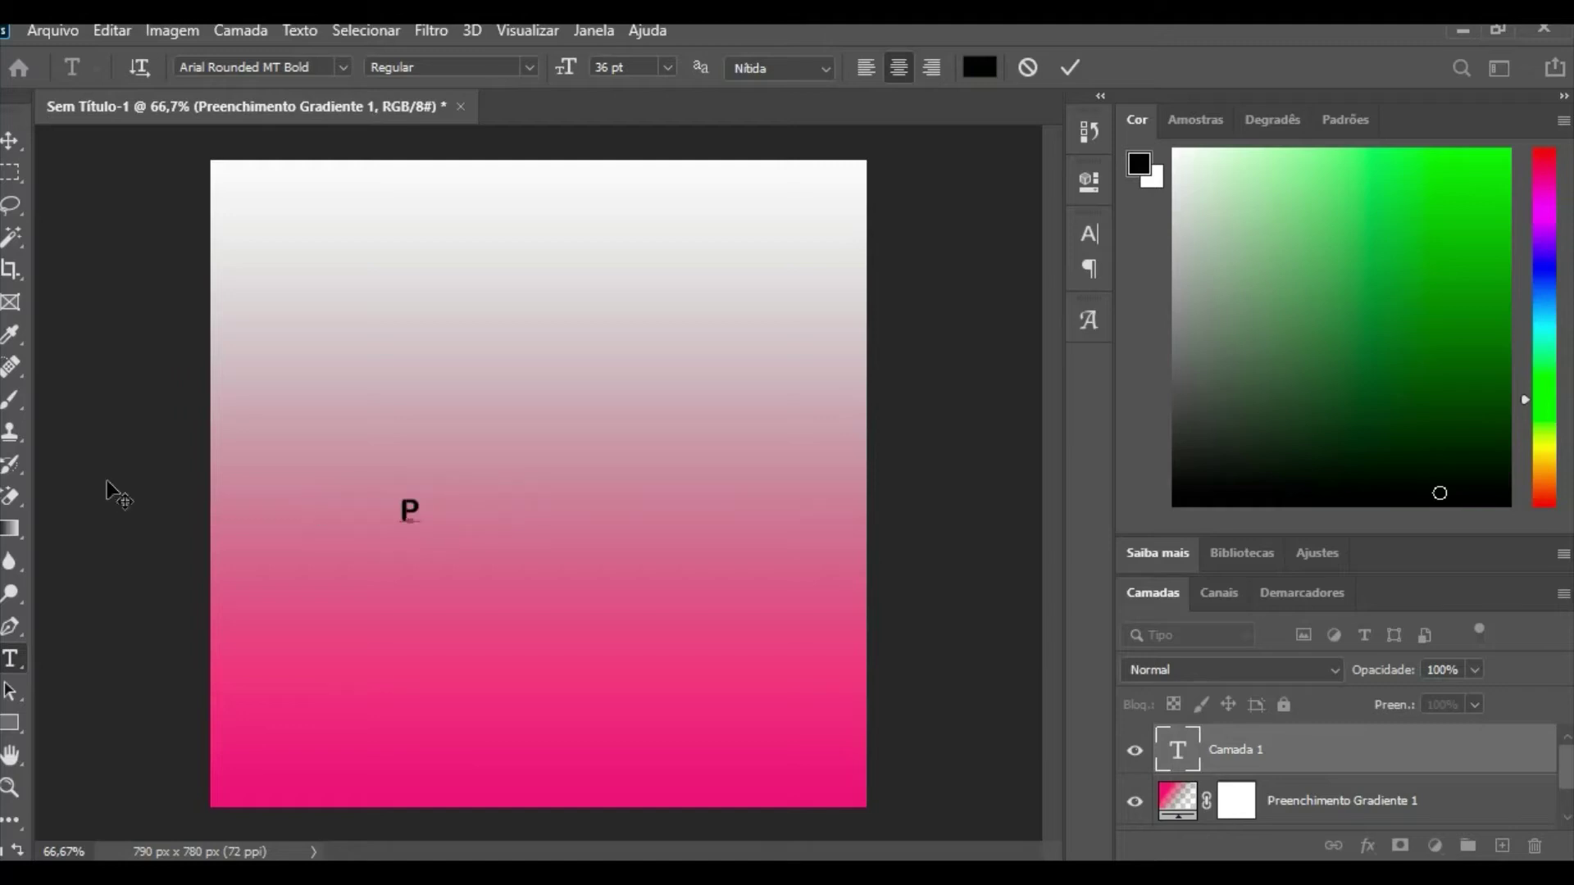
text(ink)
click(125, 303)
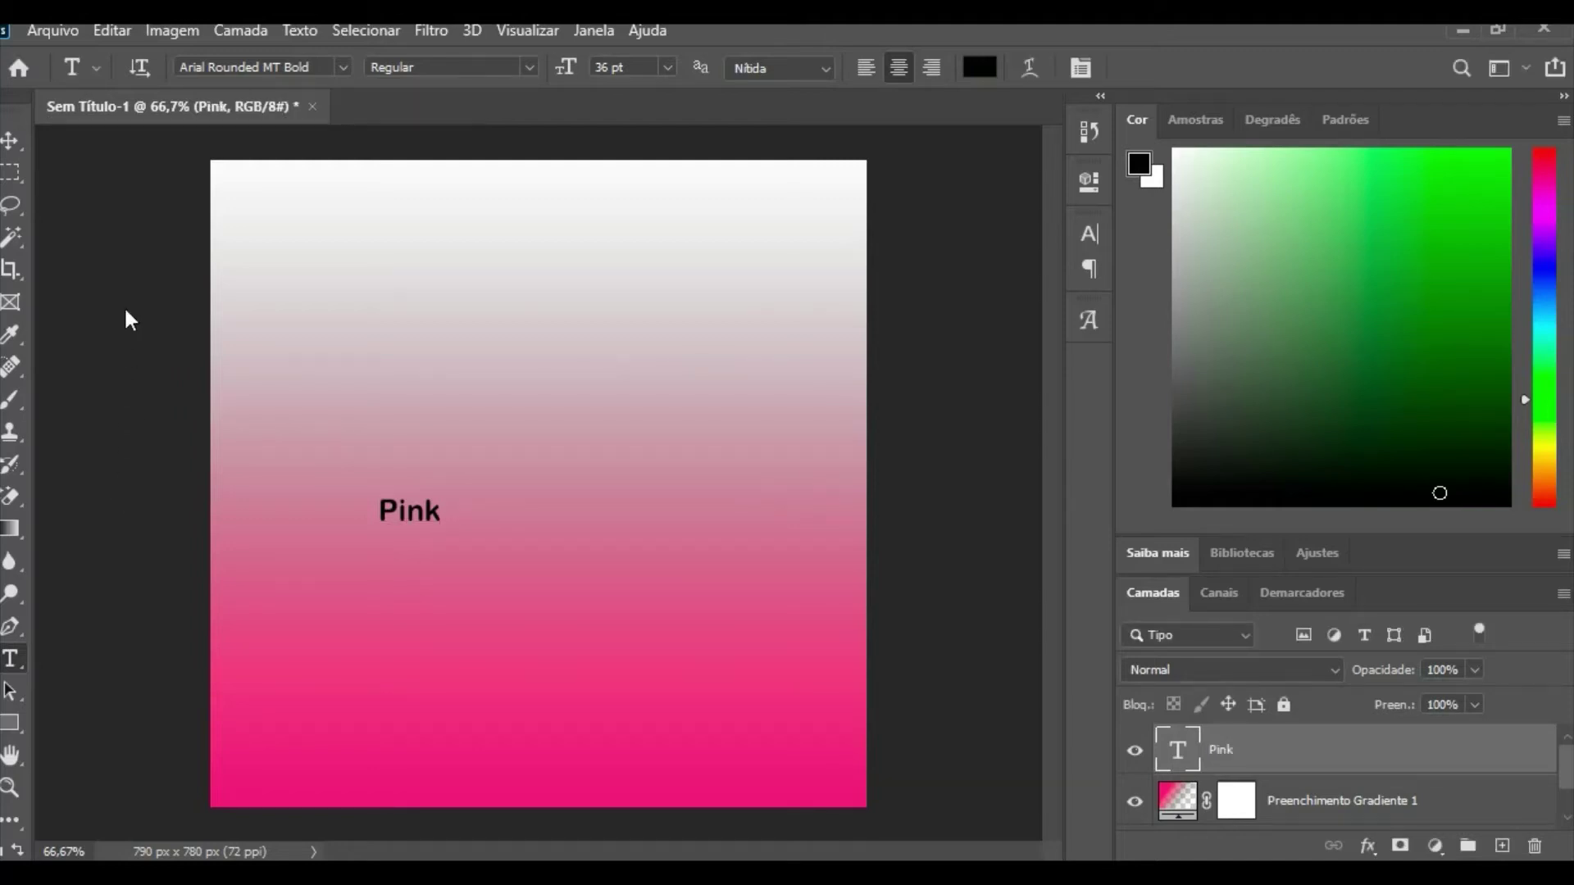
- Enlarge the "Pink" text to about 854%, rotate it about 32° clockwise and centre it horizontally on the canvas
key(ctrl+t)
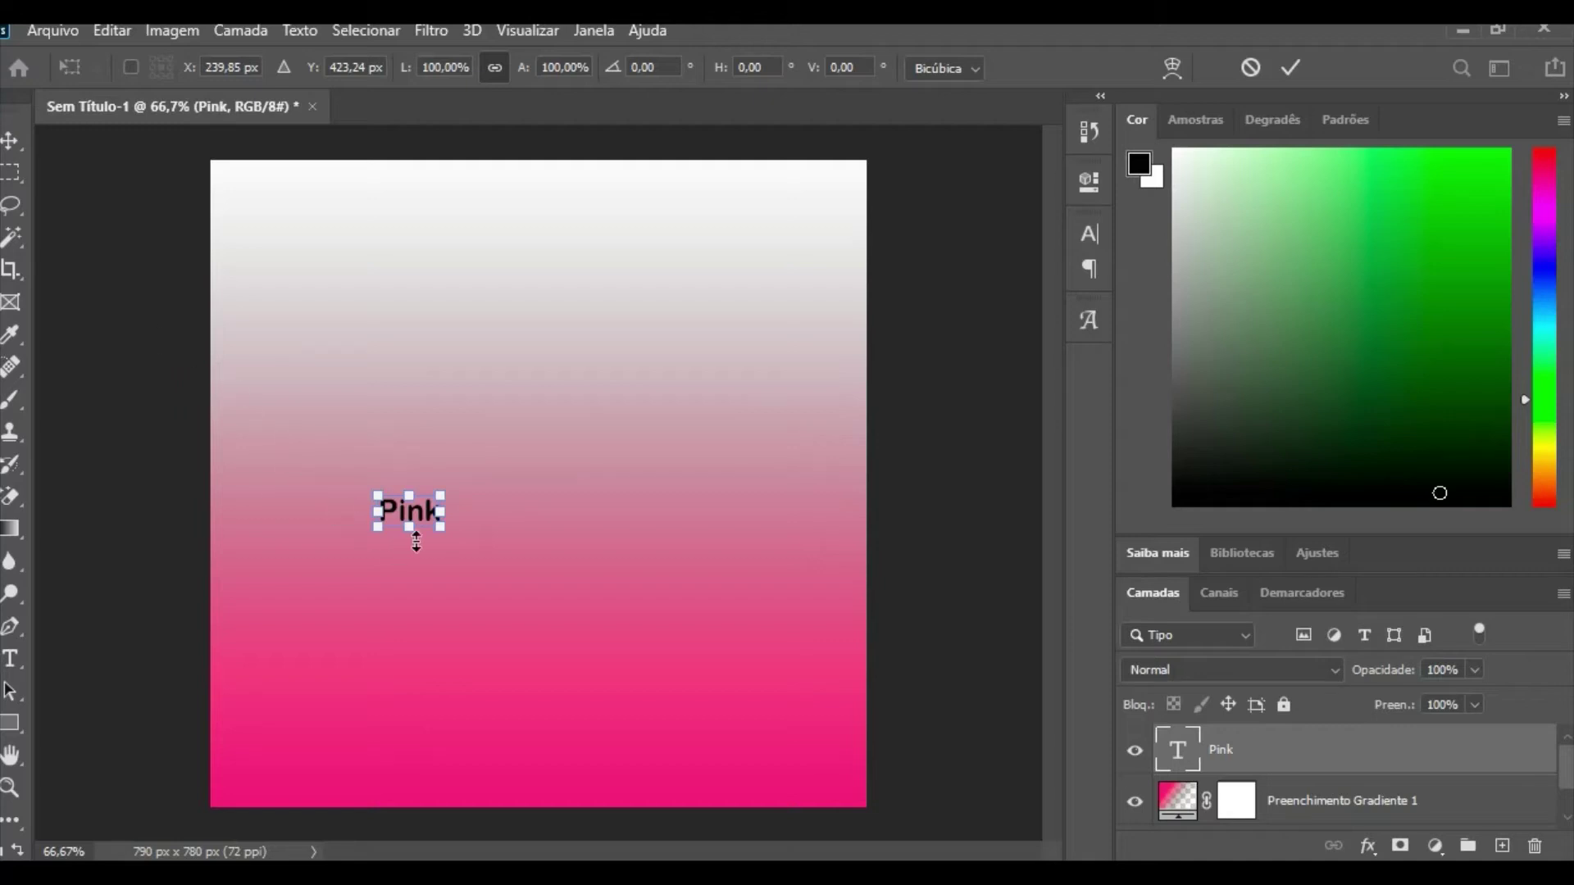
drag(441, 527, 728, 701)
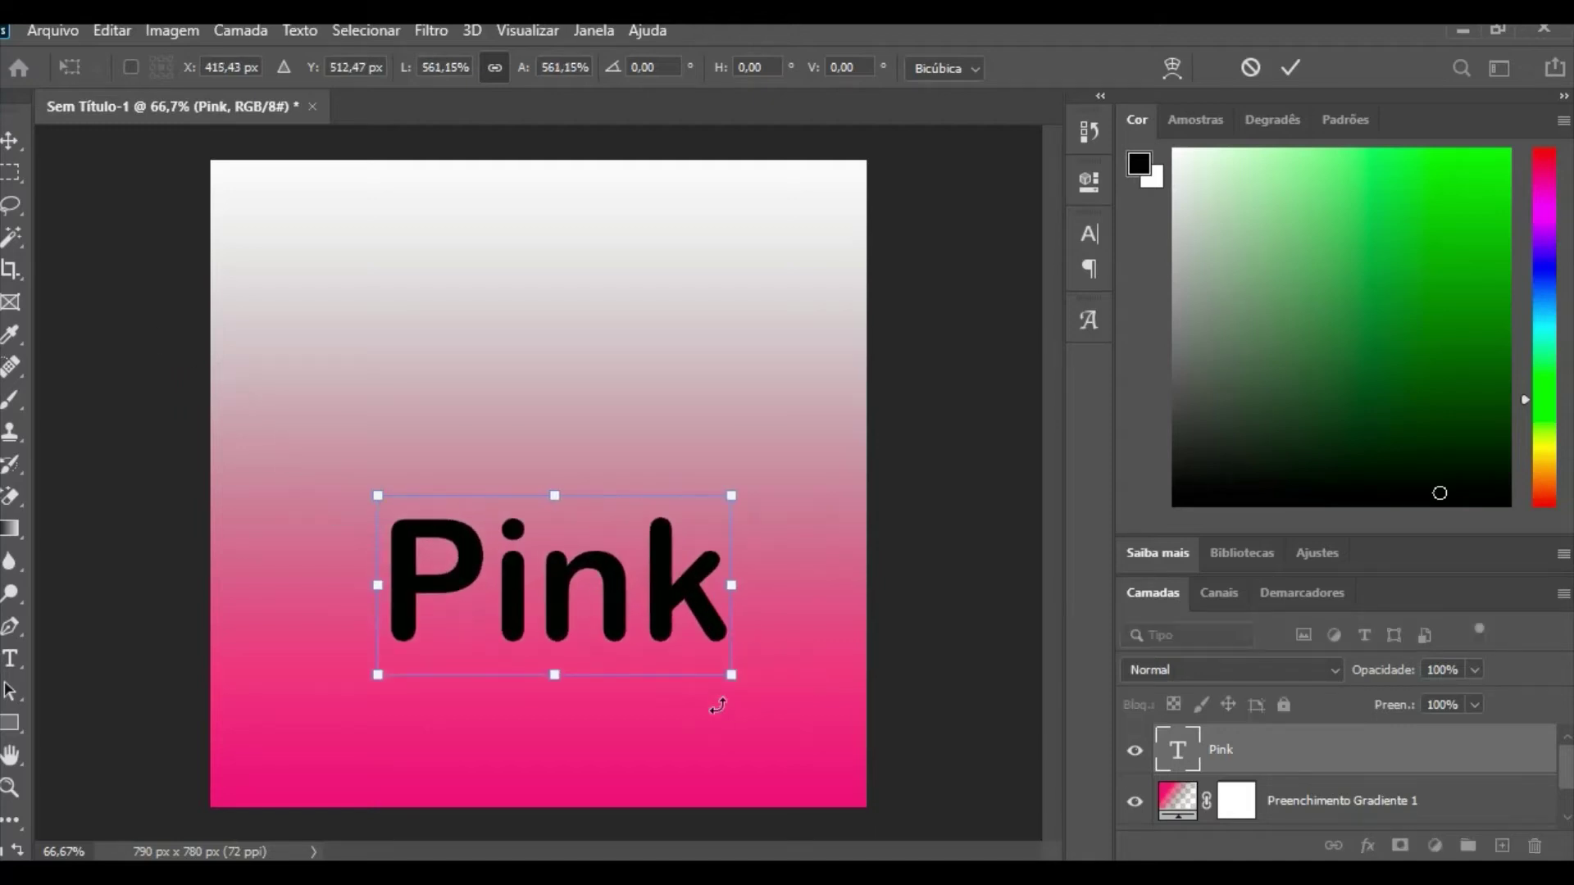
drag(605, 621, 577, 534)
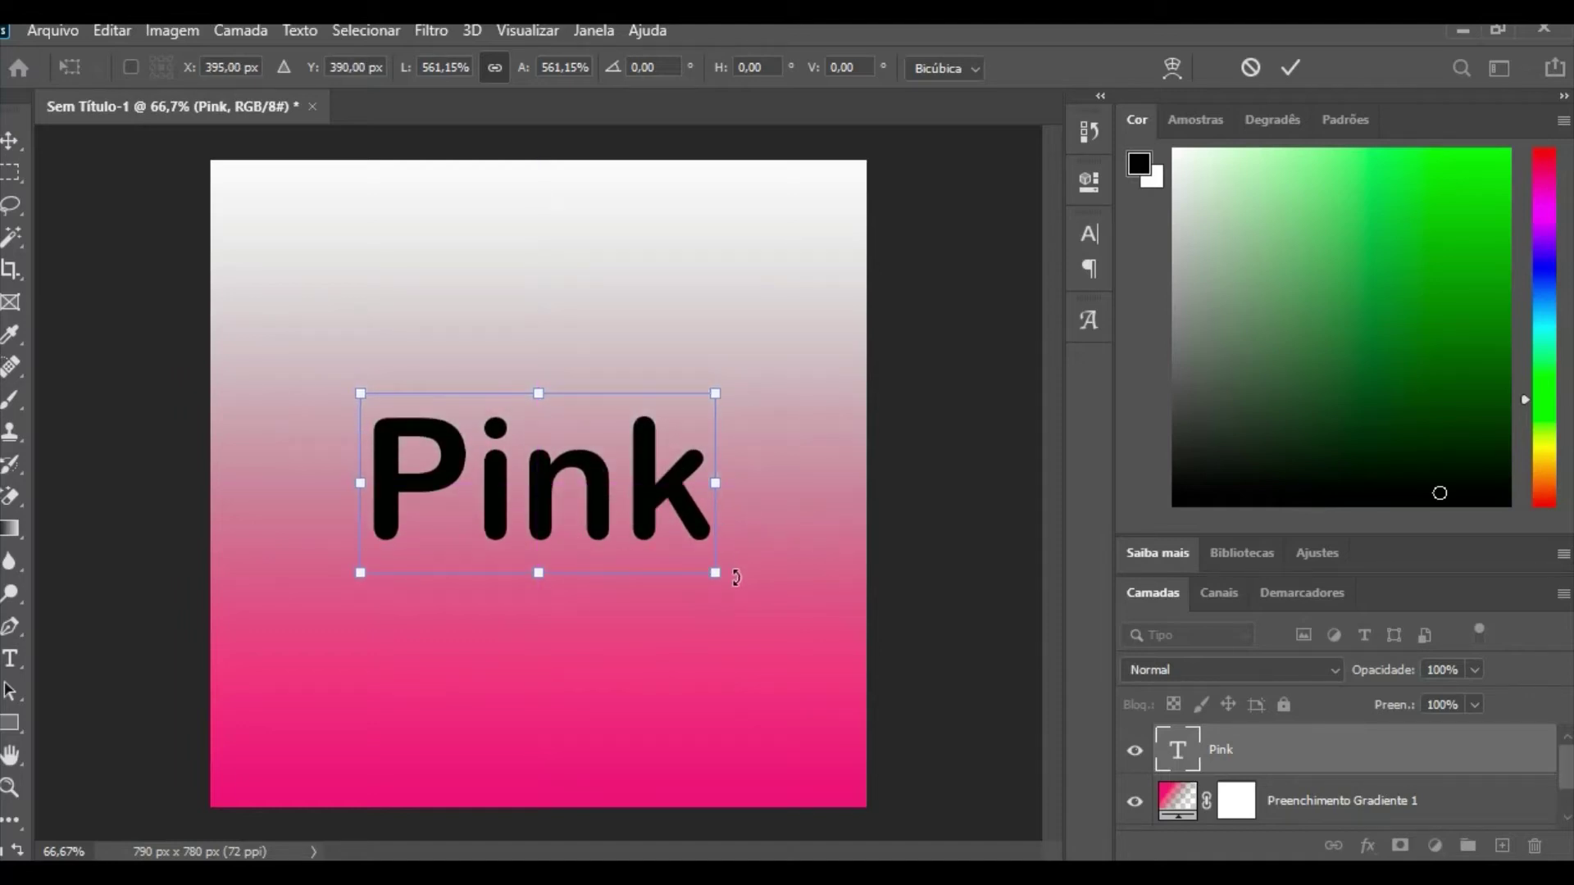
drag(716, 604, 746, 832)
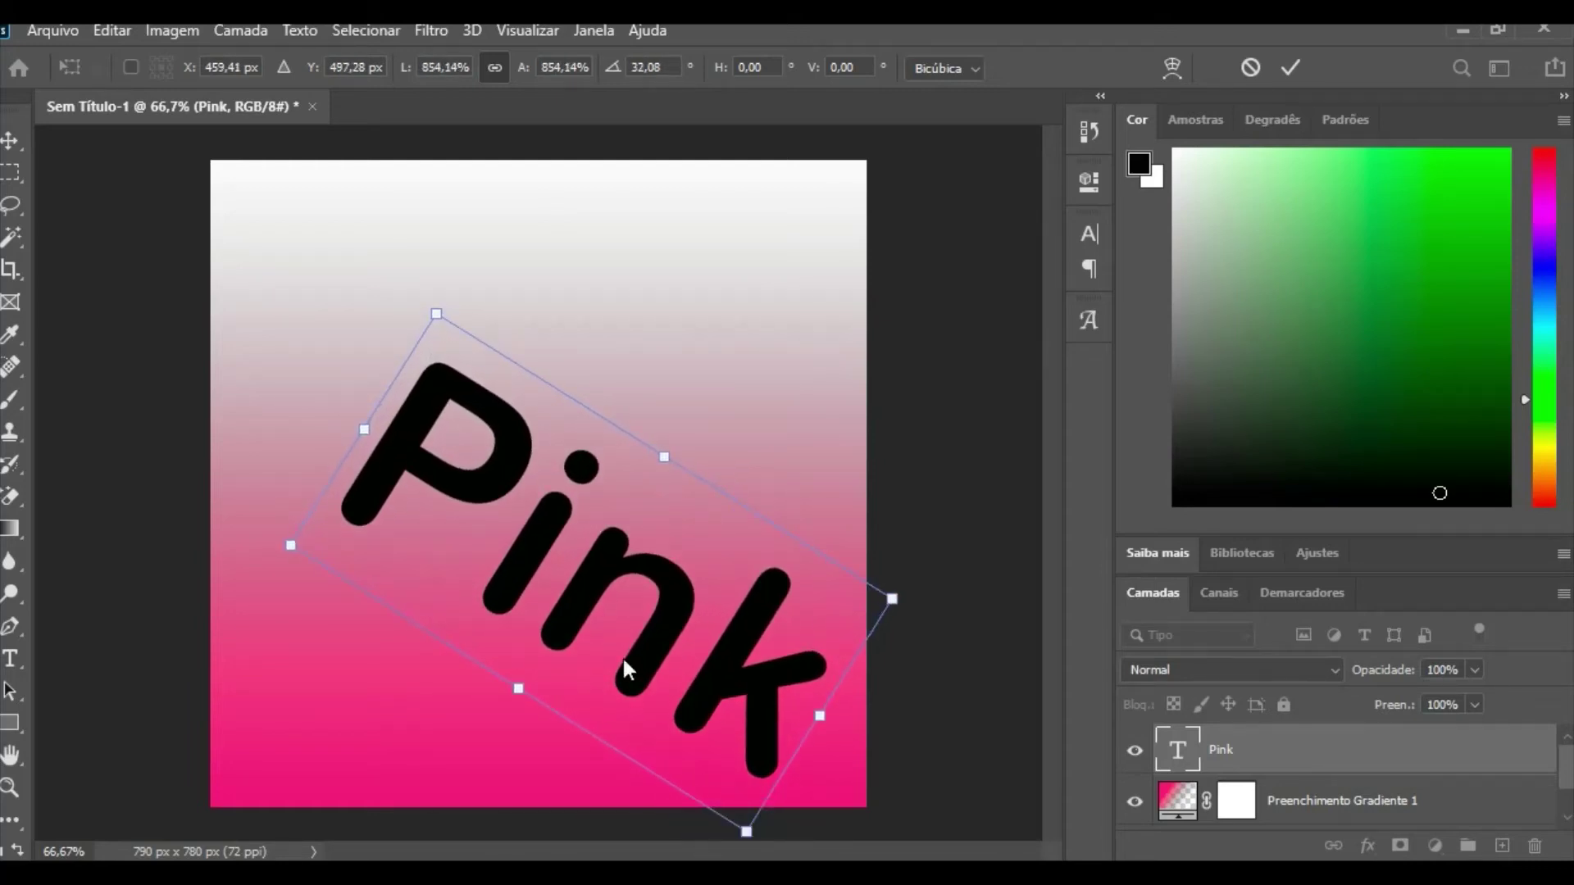
drag(627, 668, 570, 598)
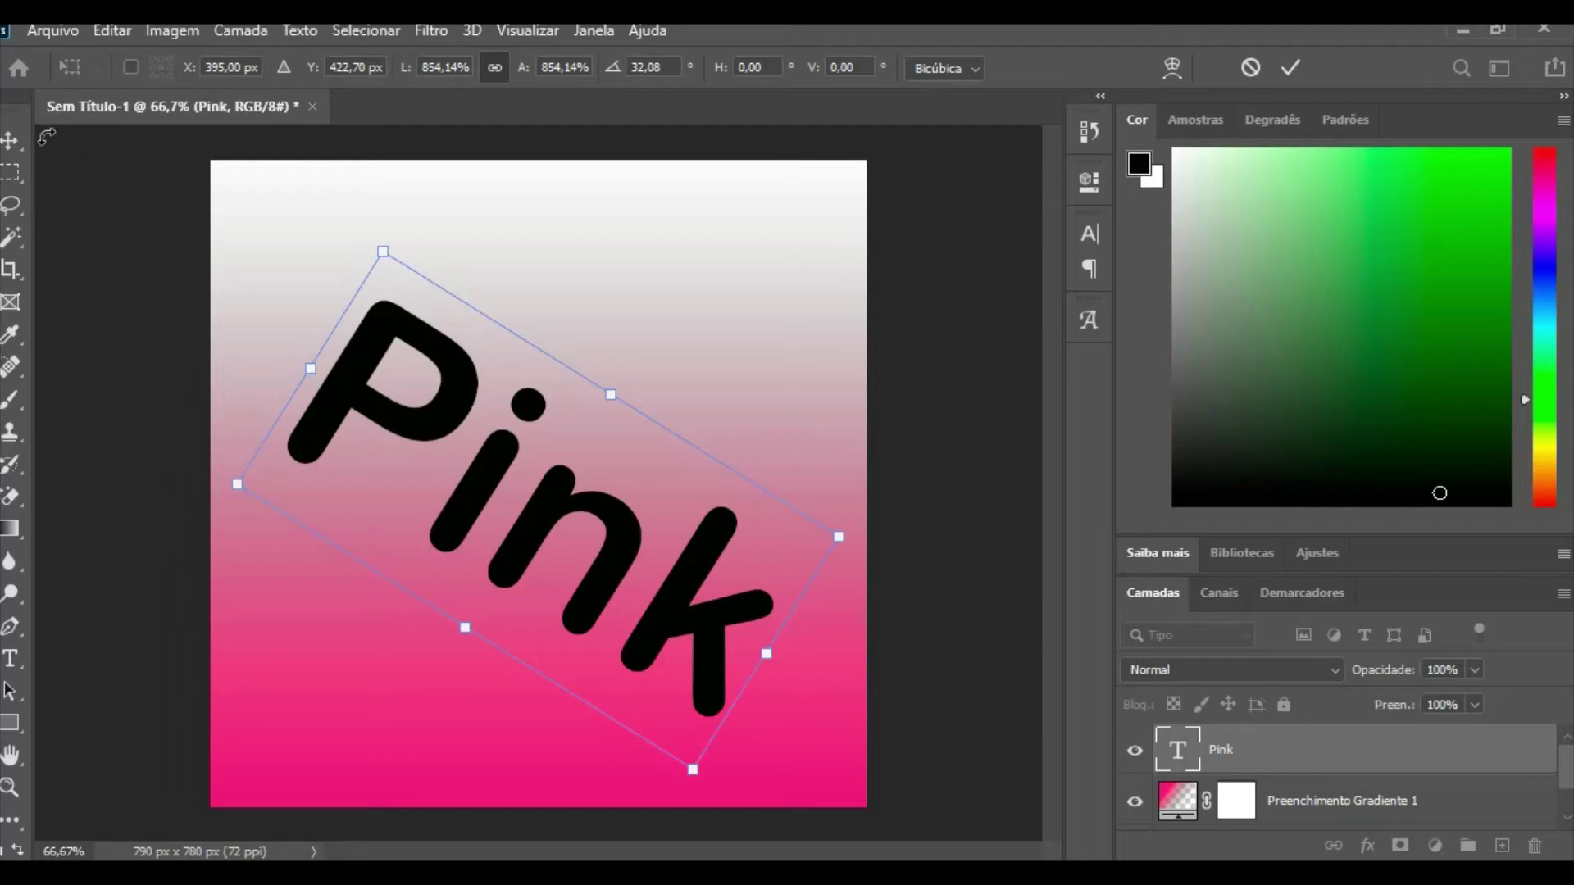
click(11, 140)
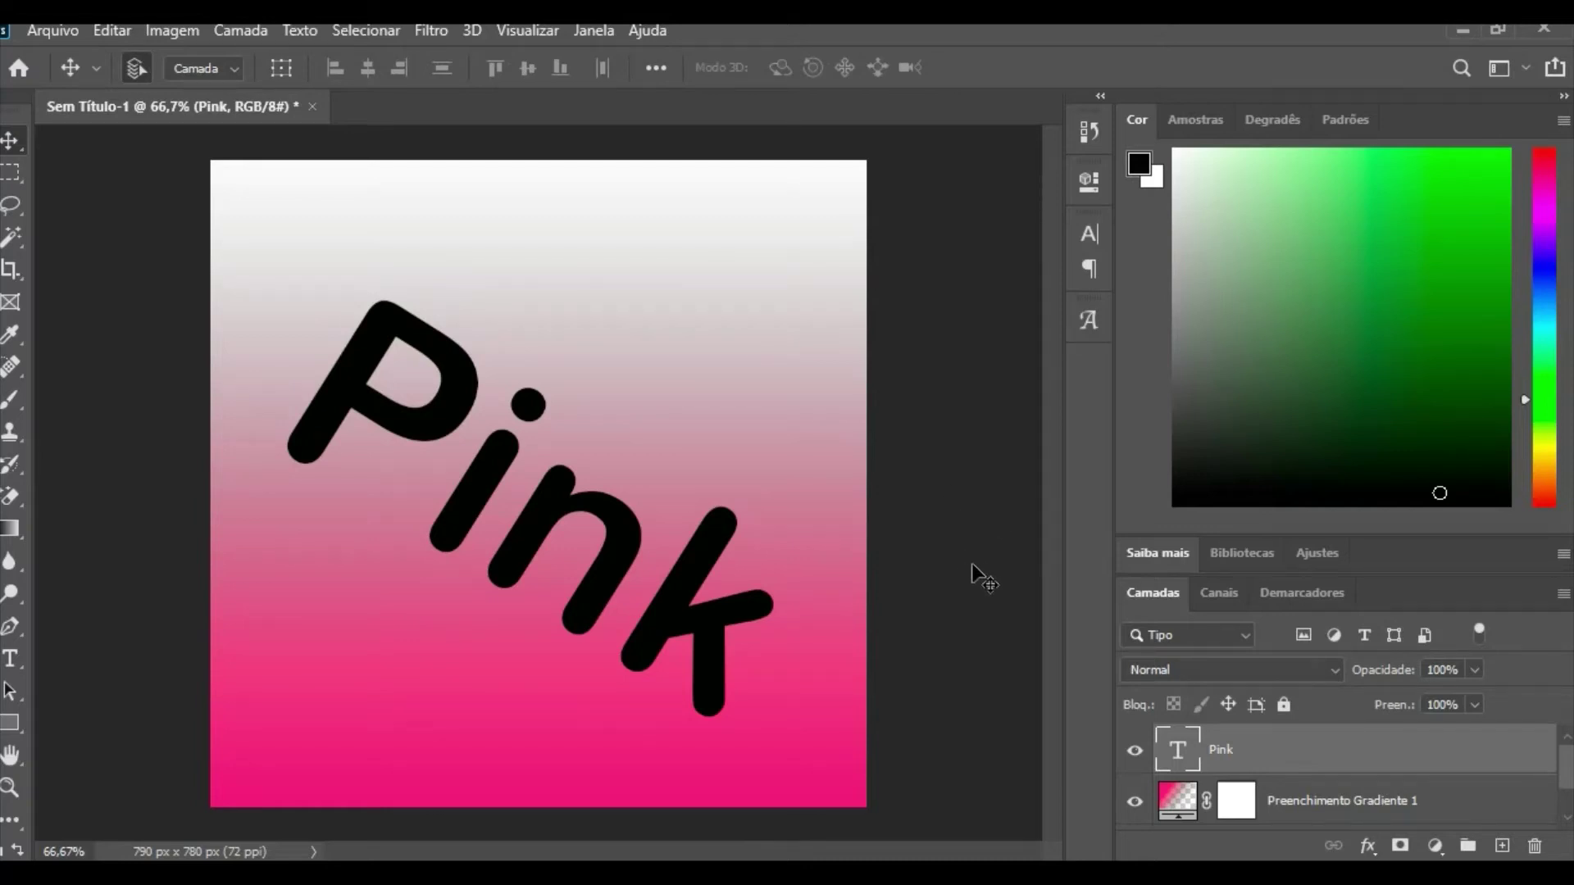
- Create a second blank document with the same 790 x 780 px size at 72 ppi
click(52, 30)
click(78, 56)
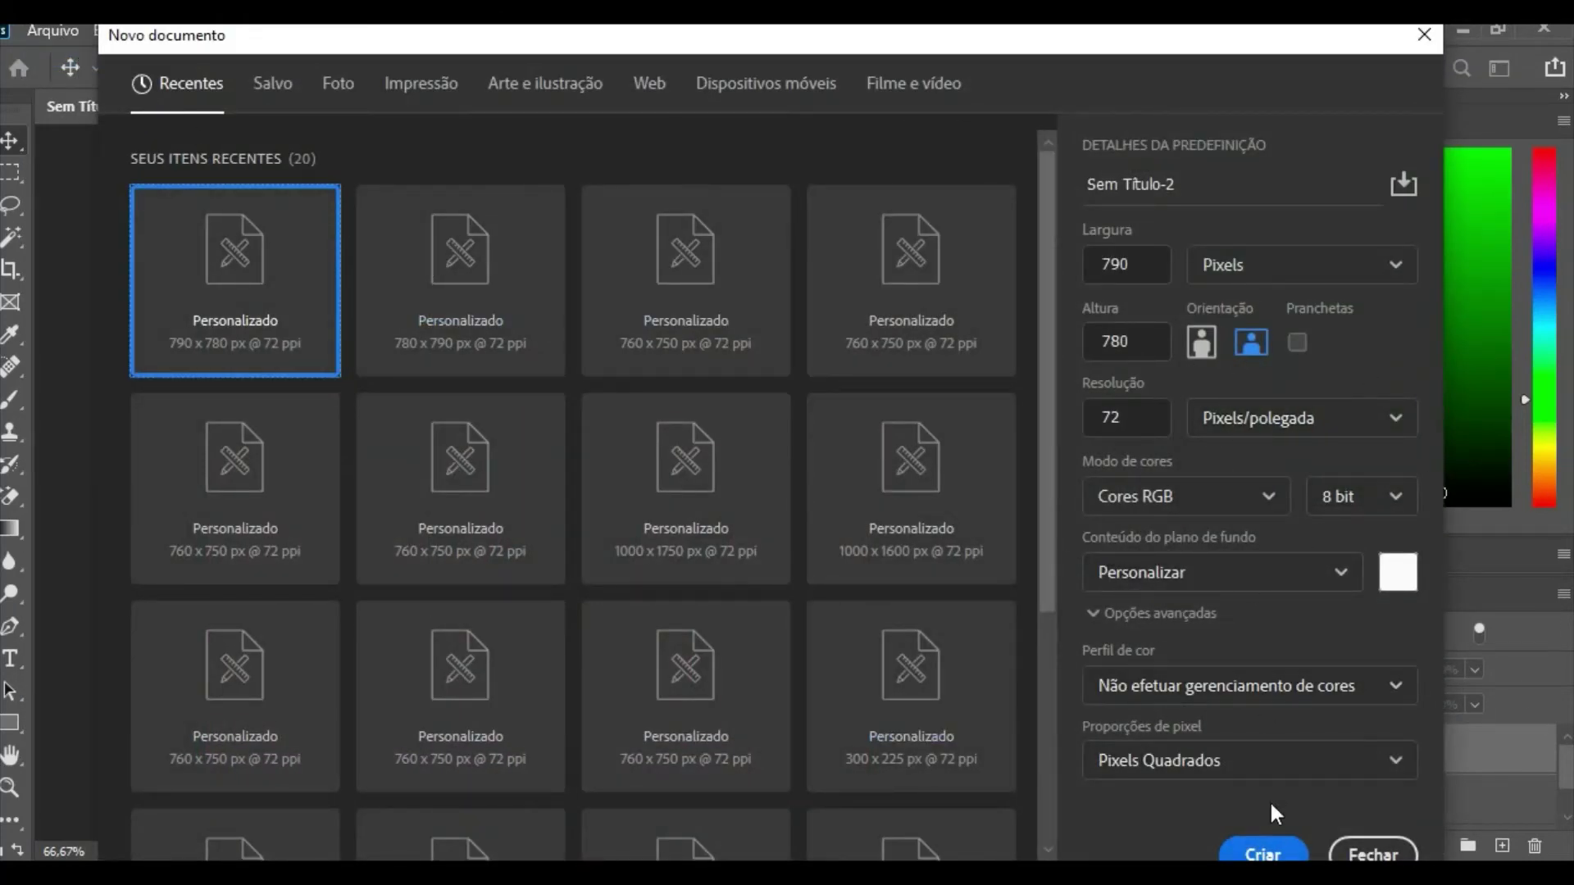
click(1267, 855)
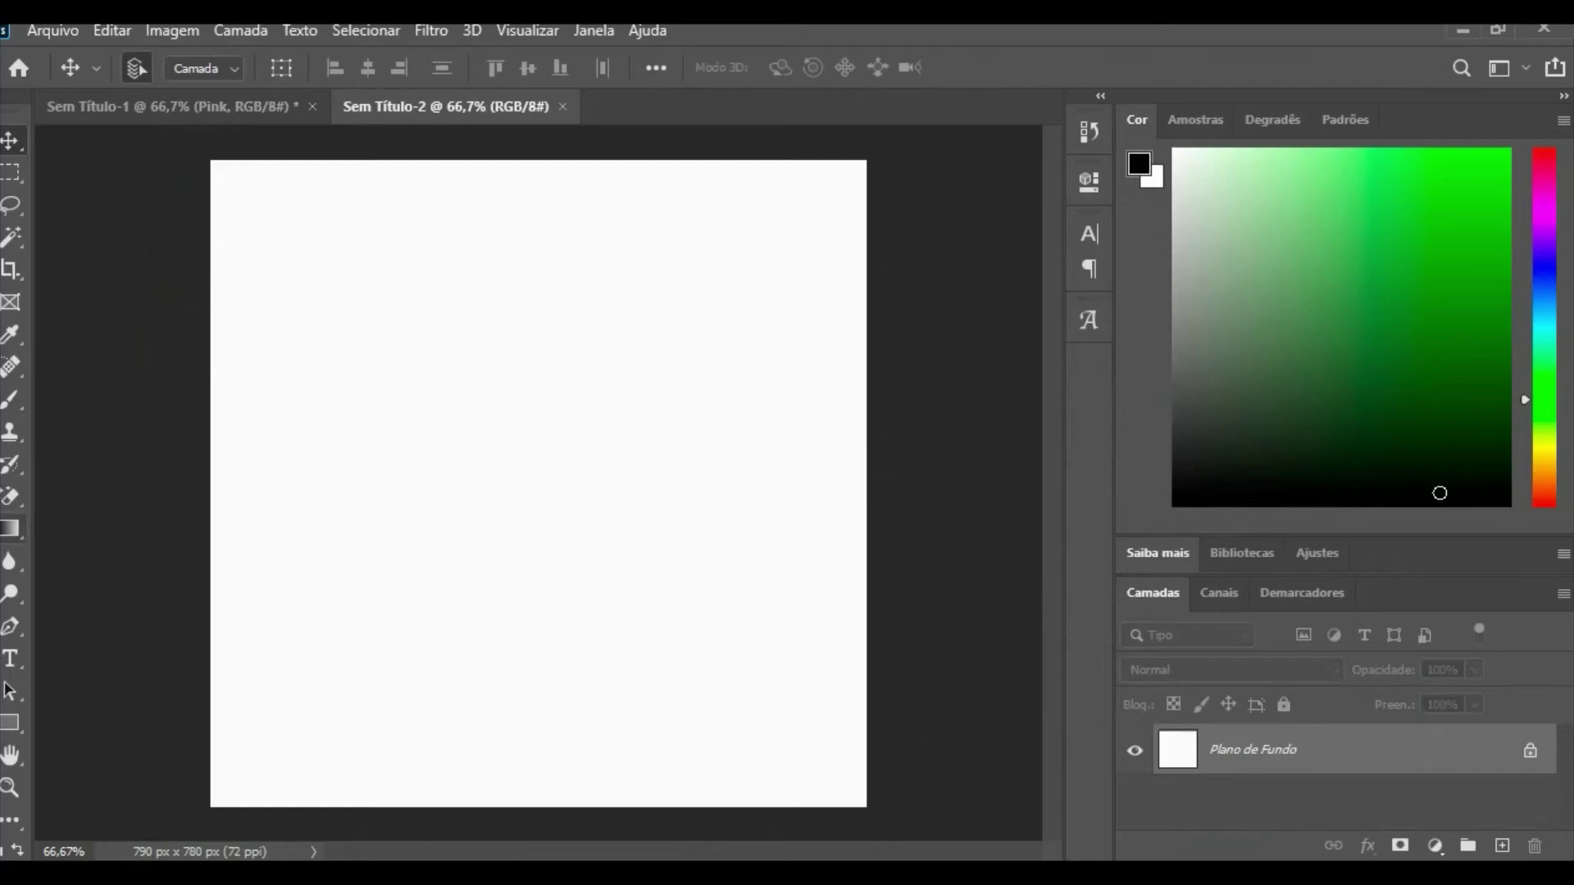
- Set the Gradient tool's starting colour stop to blue #1455c0 and draw a horizontal blue-to-white linear gradient from left to right across the canvas
click(12, 530)
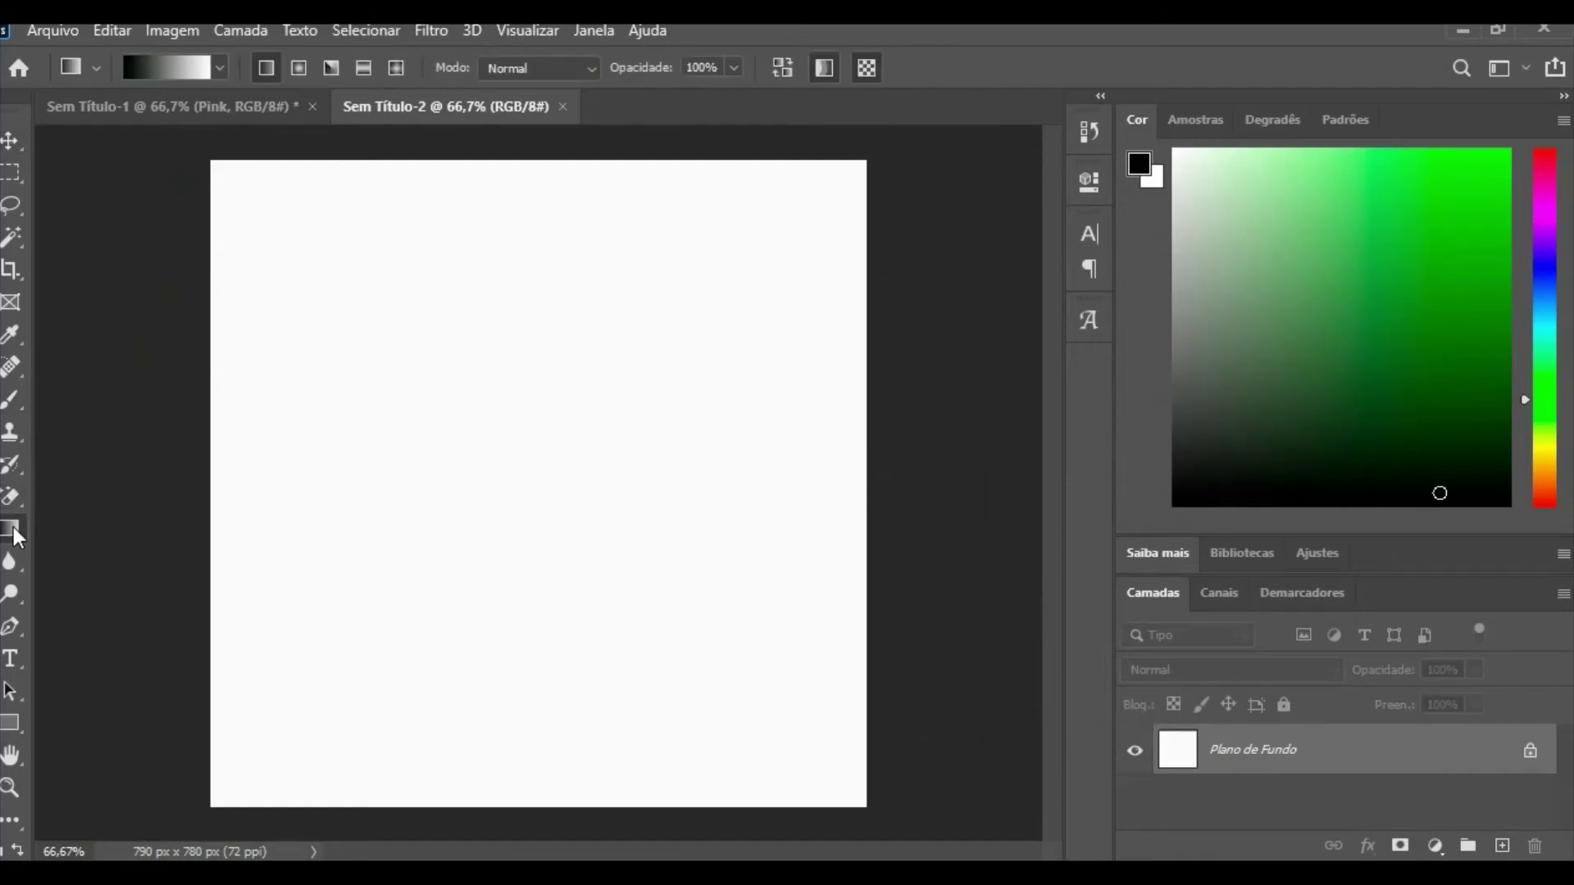
click(146, 71)
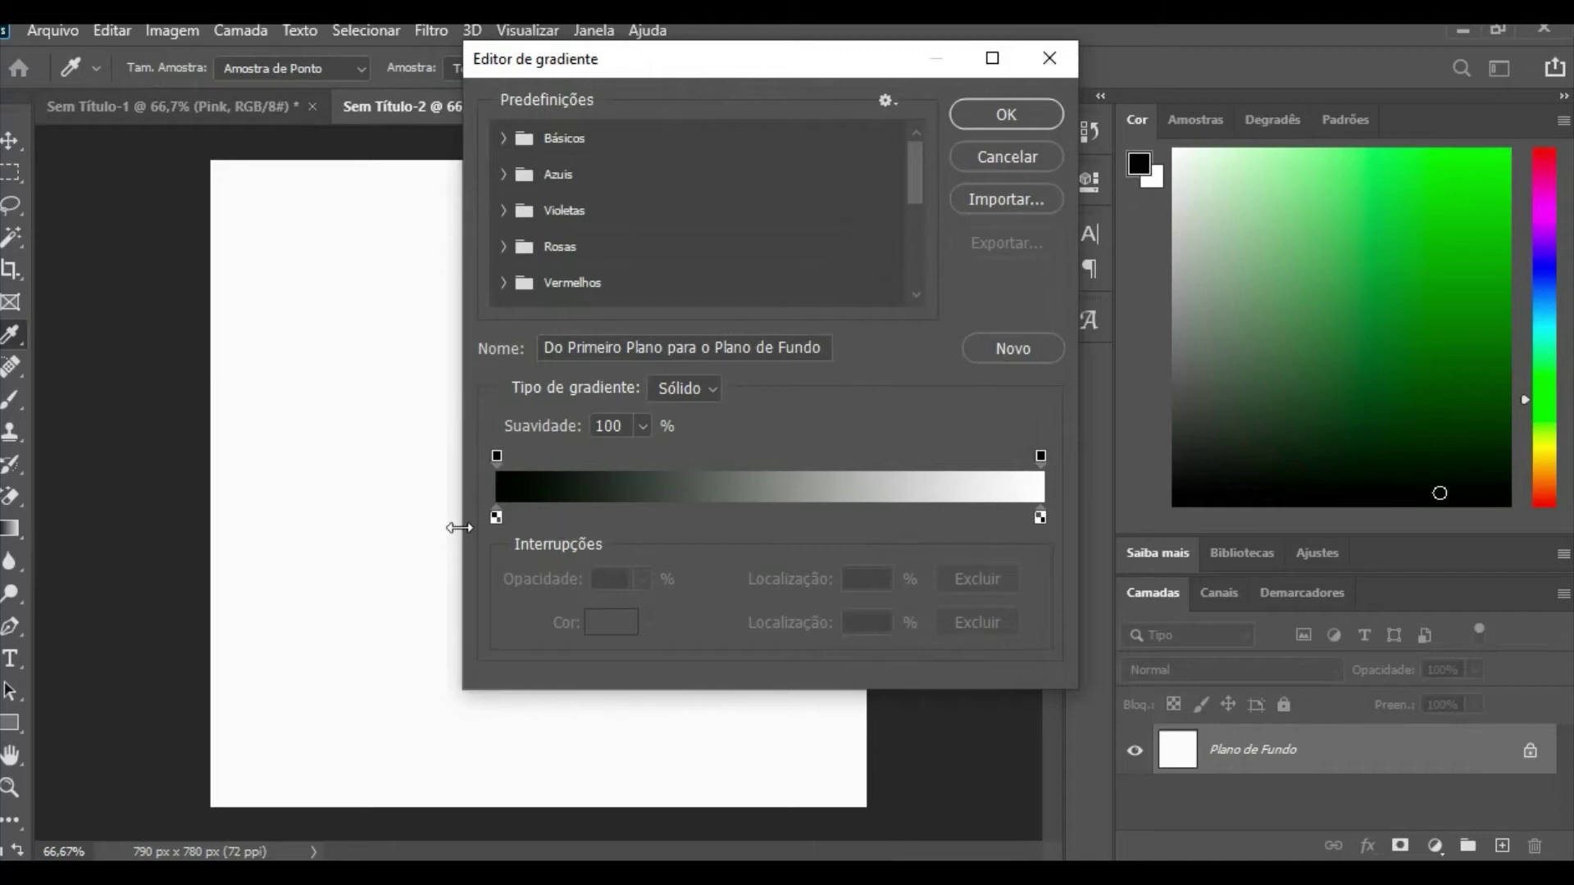
click(496, 516)
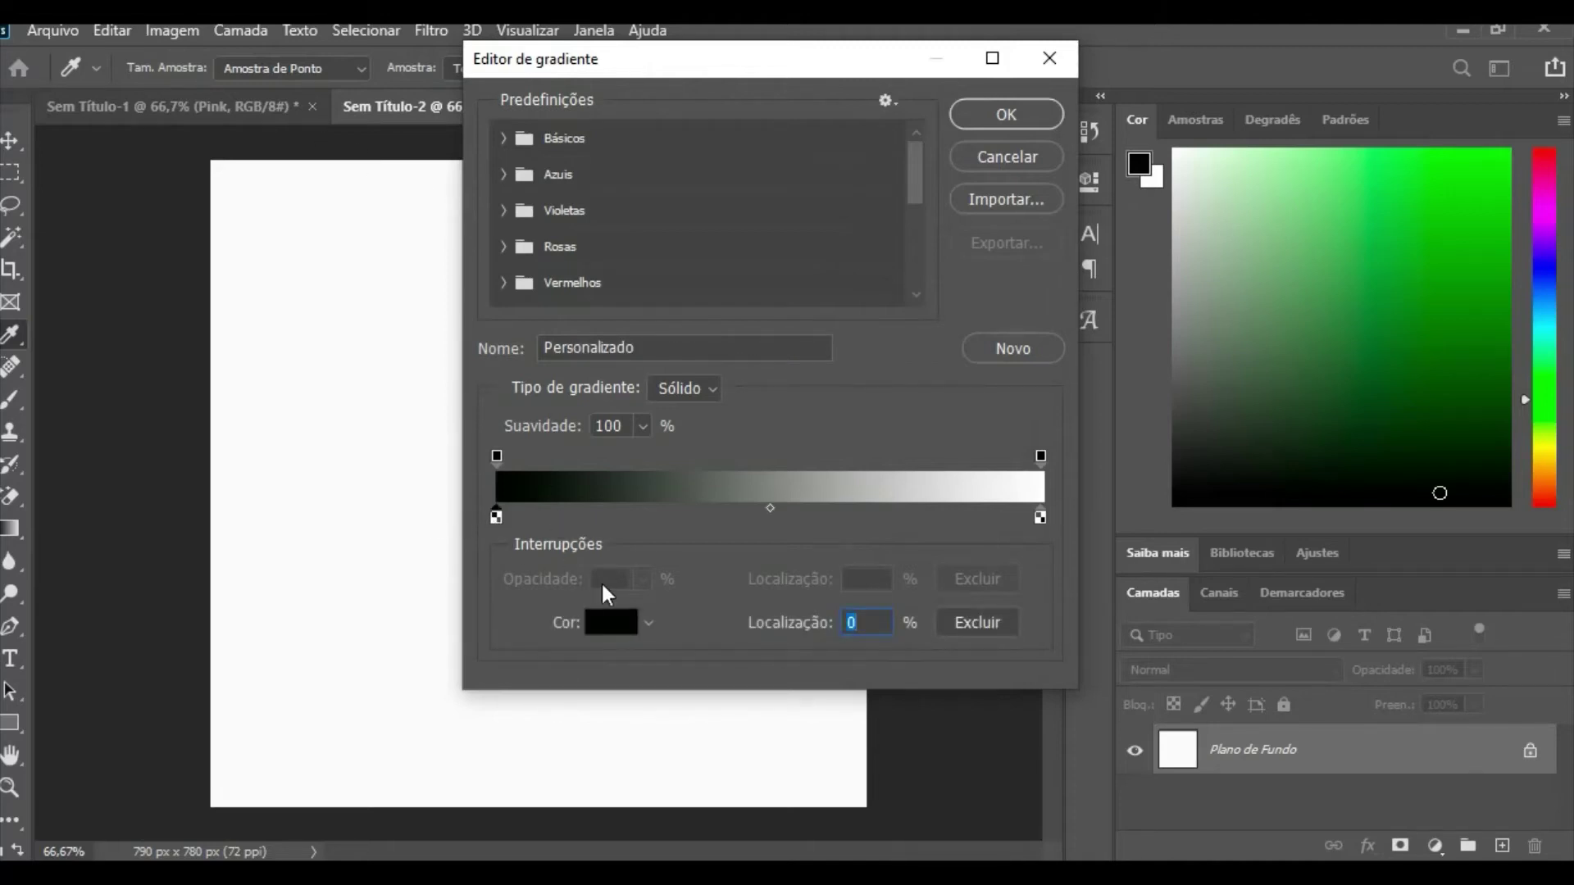
click(613, 622)
click(684, 246)
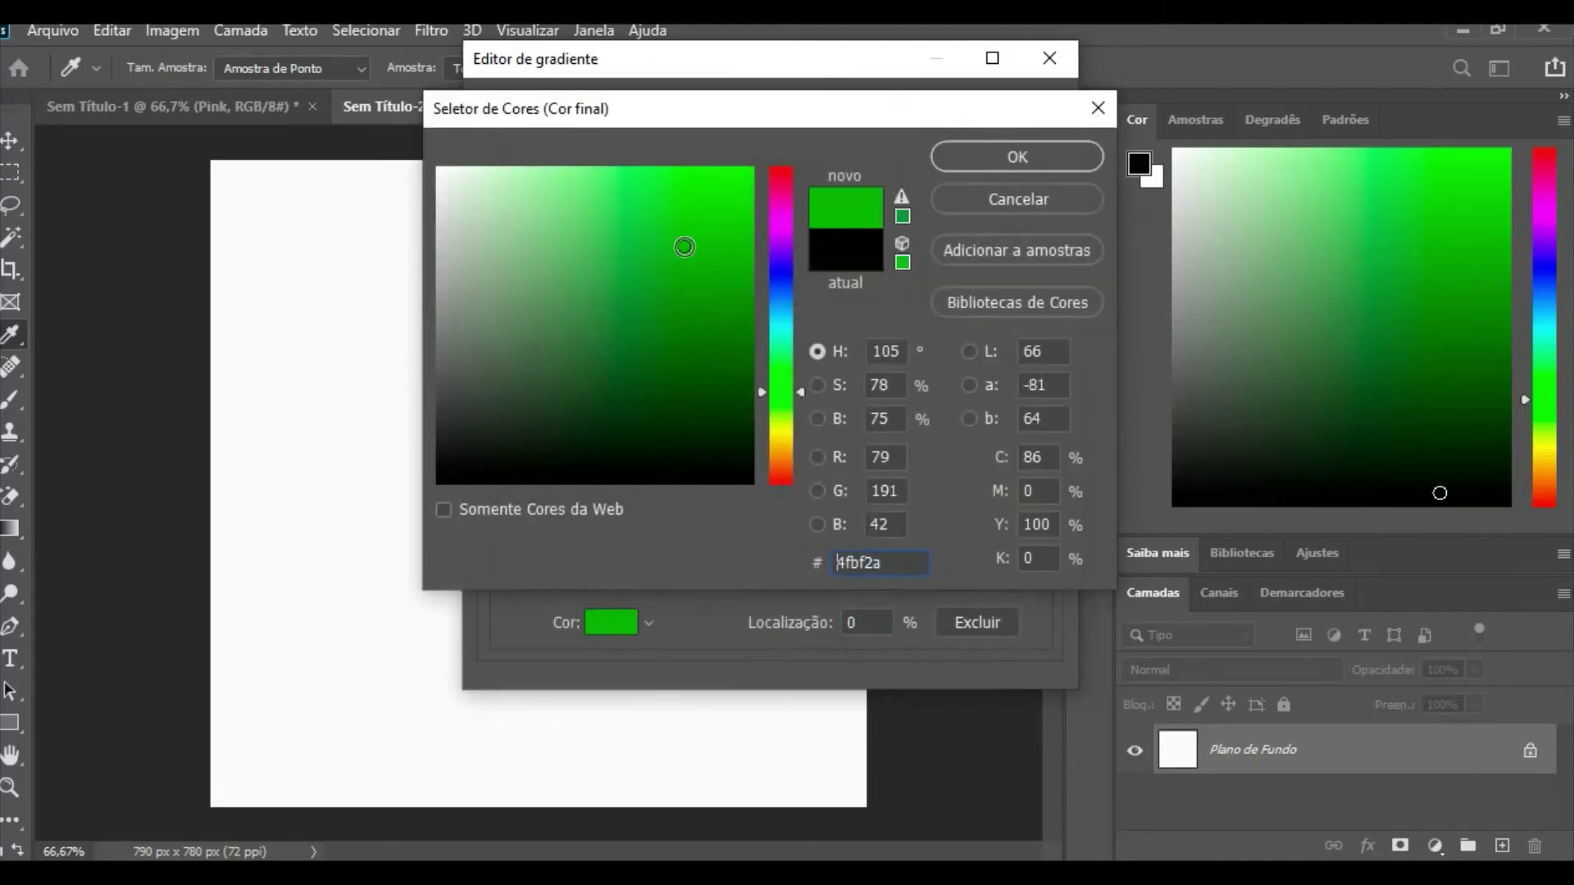
click(781, 291)
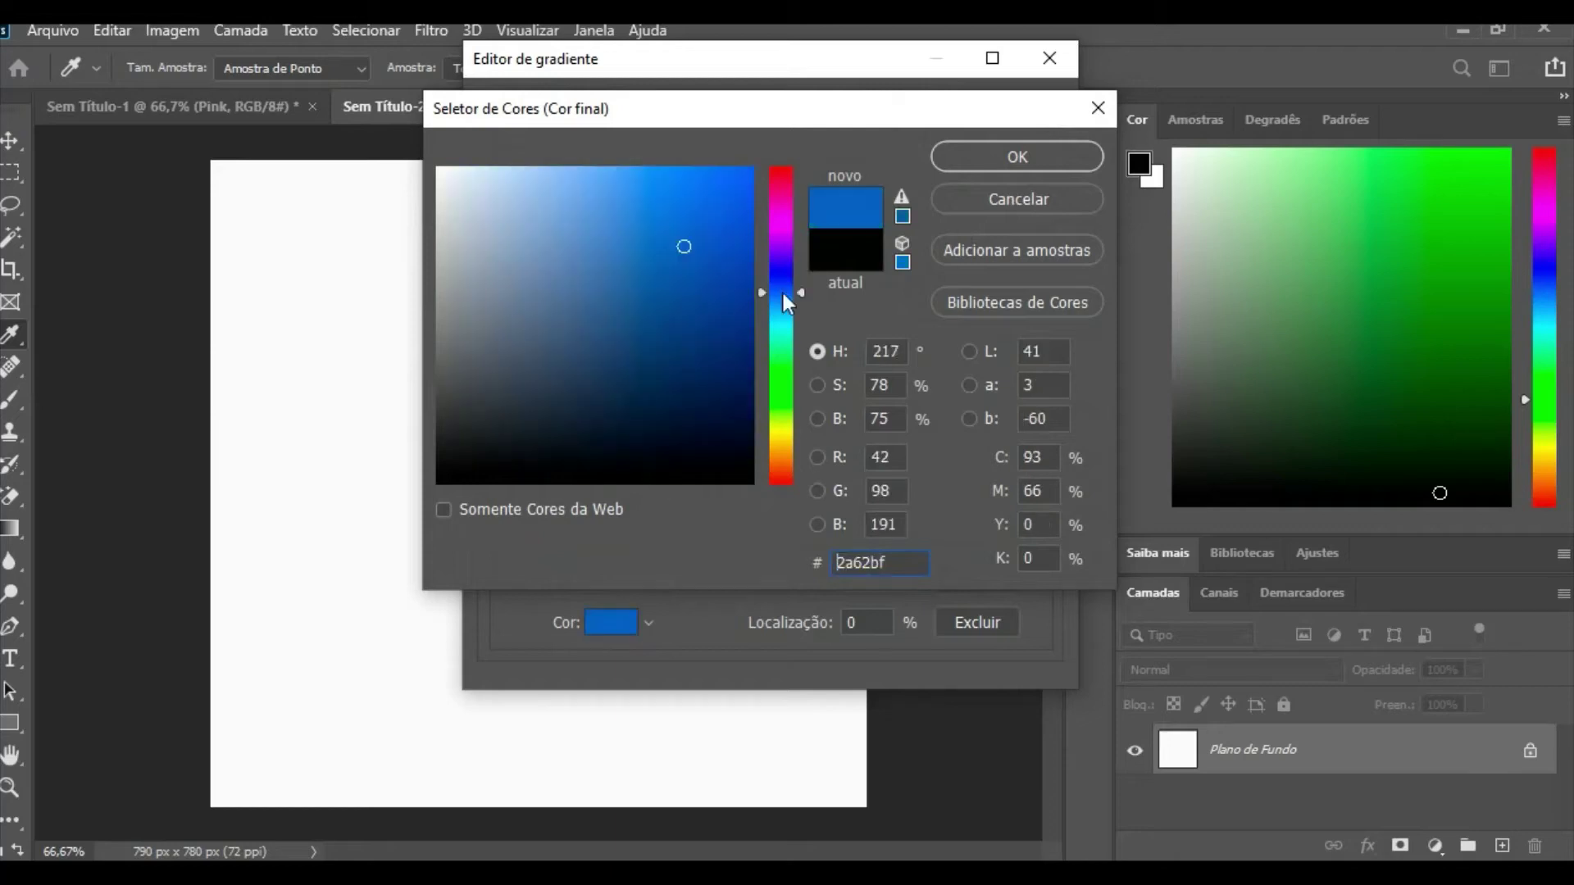
click(721, 246)
click(970, 151)
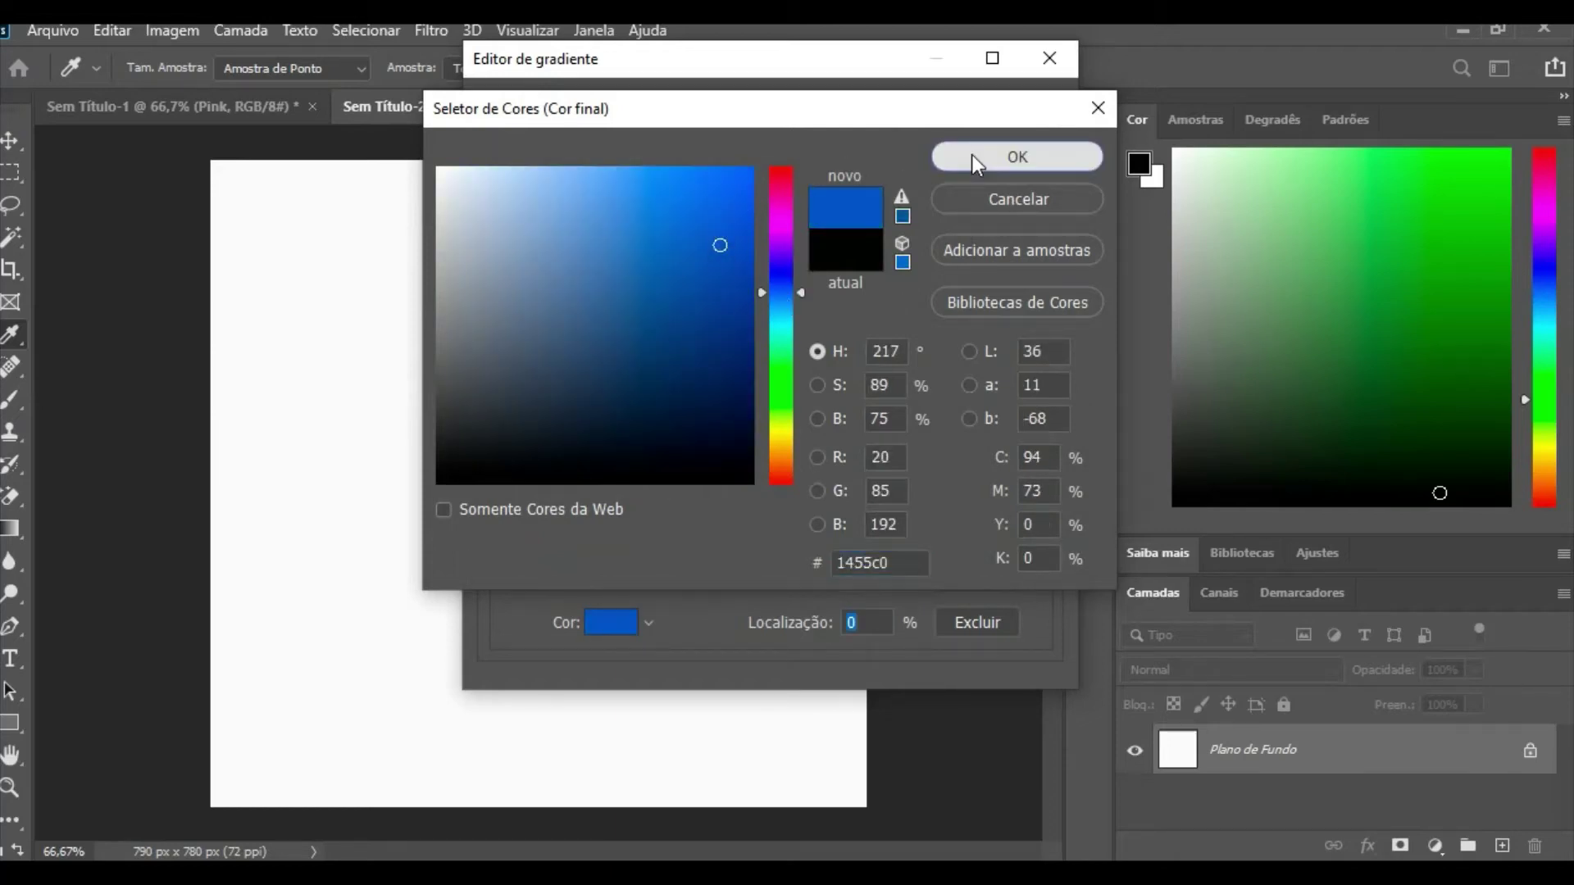
click(963, 112)
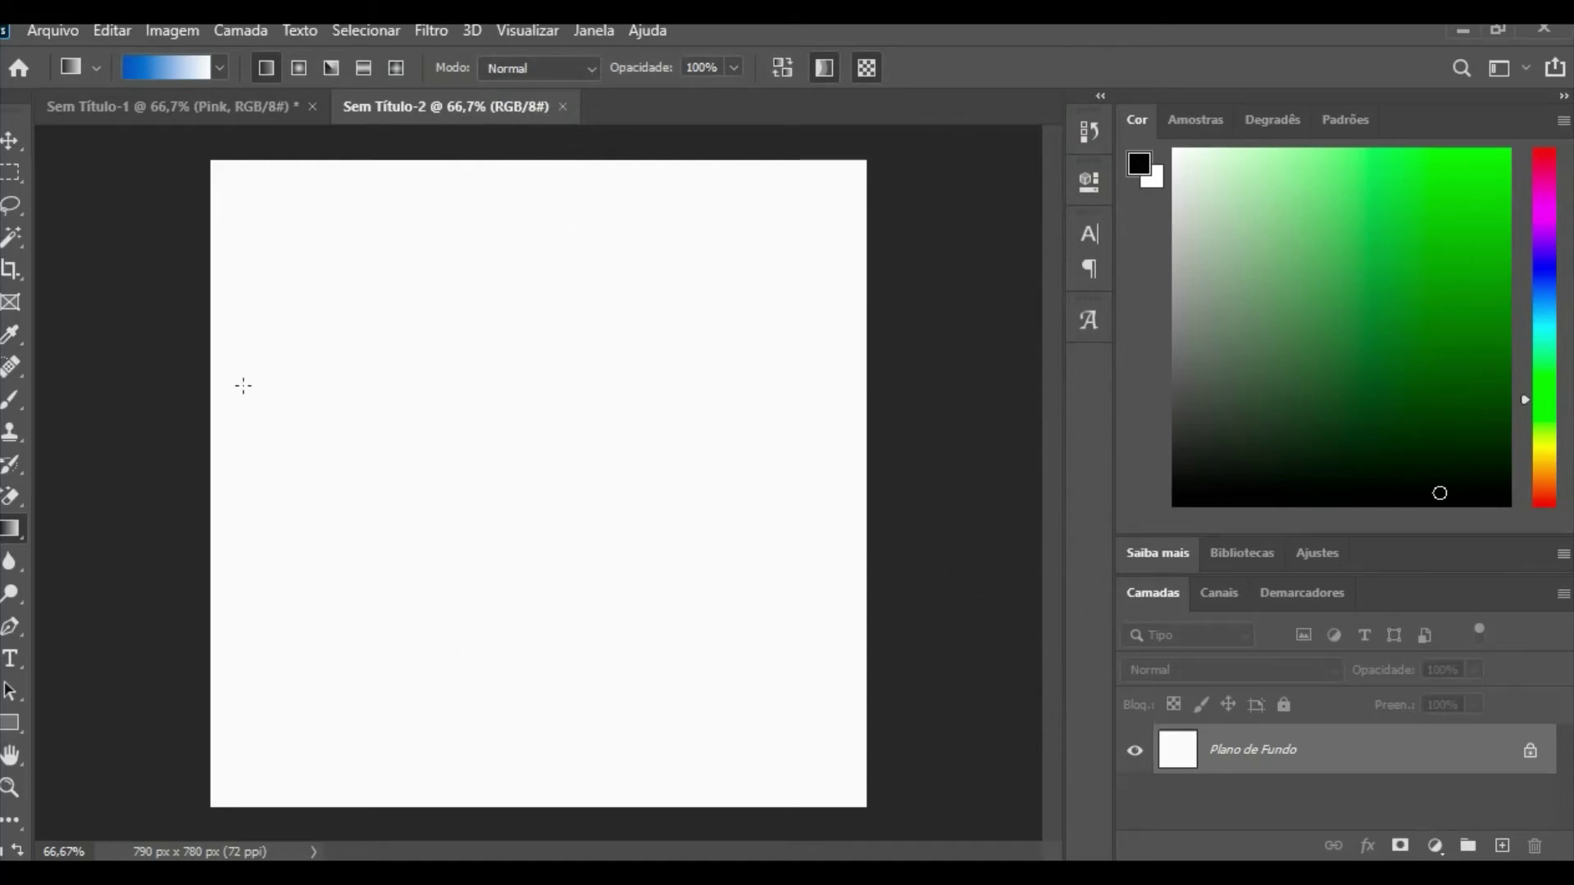
drag(317, 399, 748, 401)
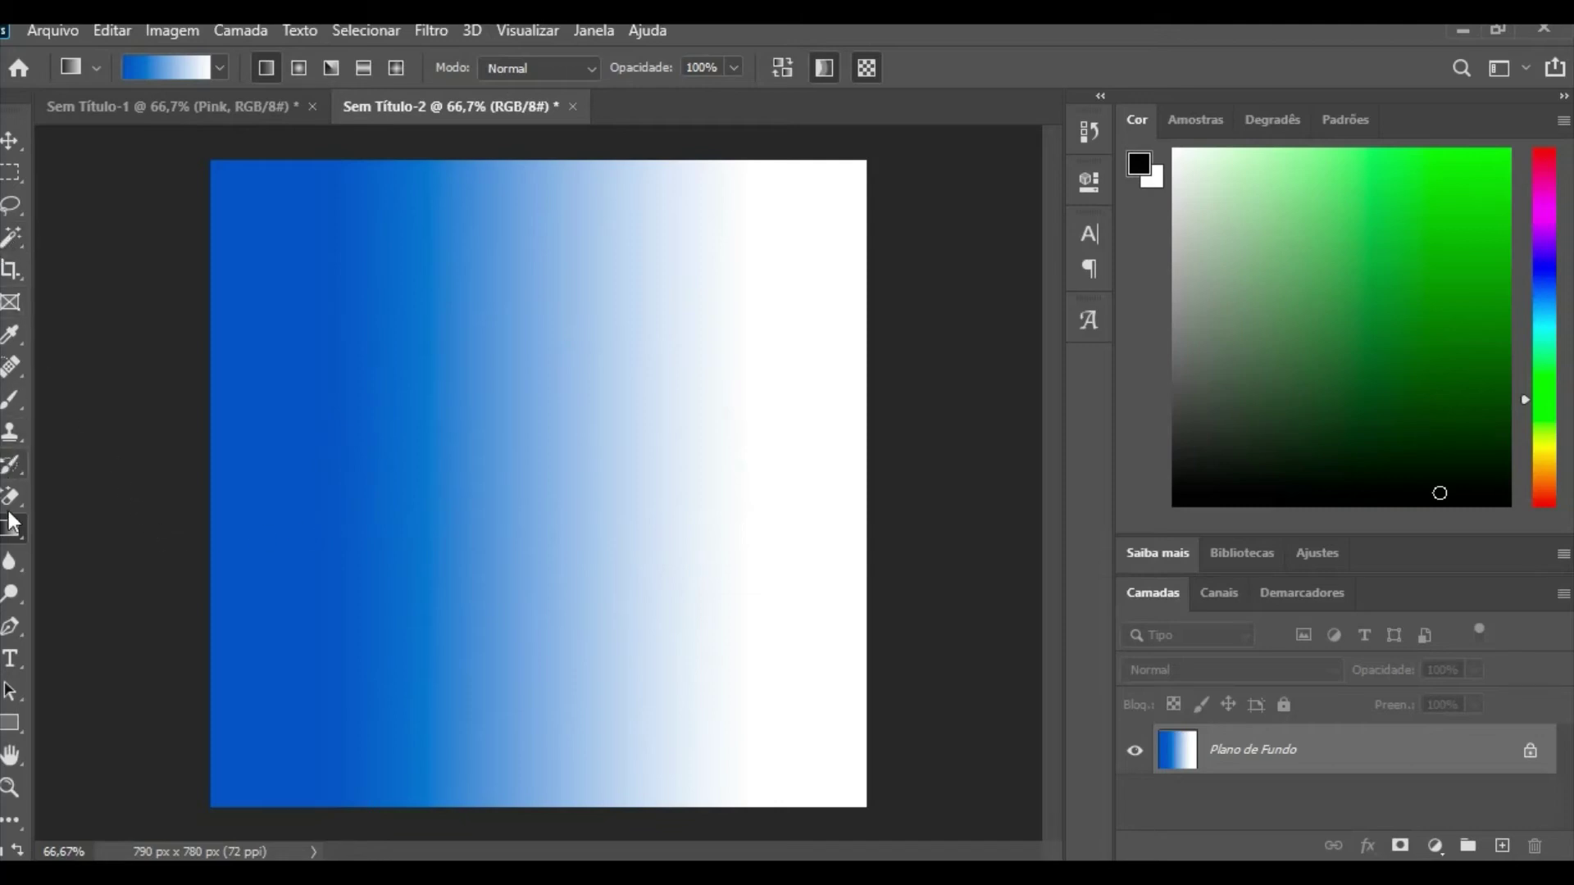
- Add the text "Blue!" on the canvas in black 36 pt Arial Rounded MT Bold
click(12, 658)
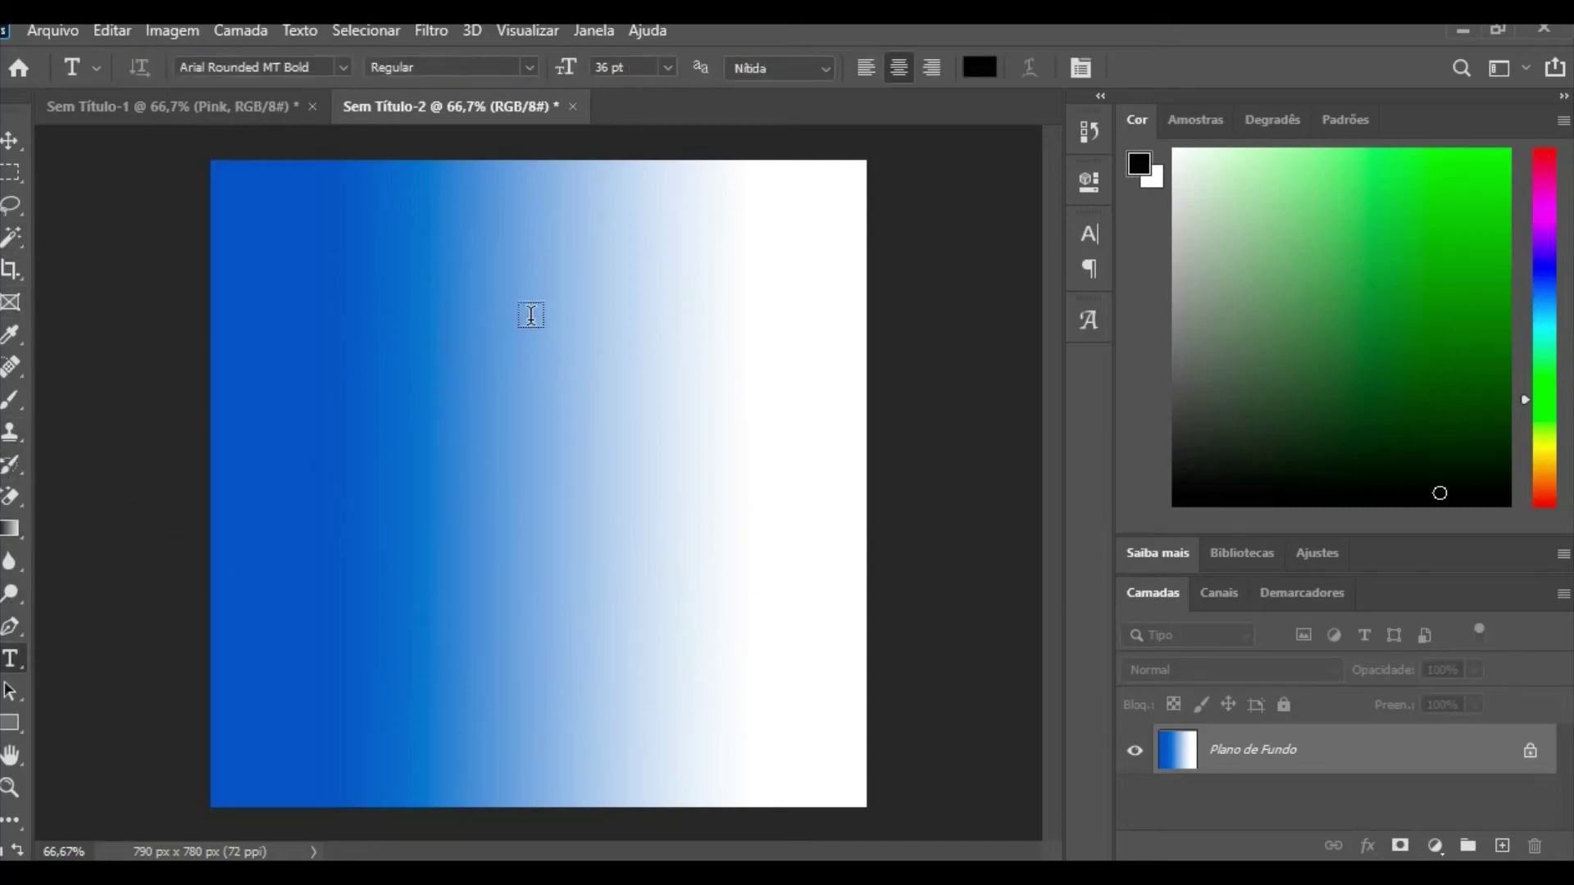
click(468, 450)
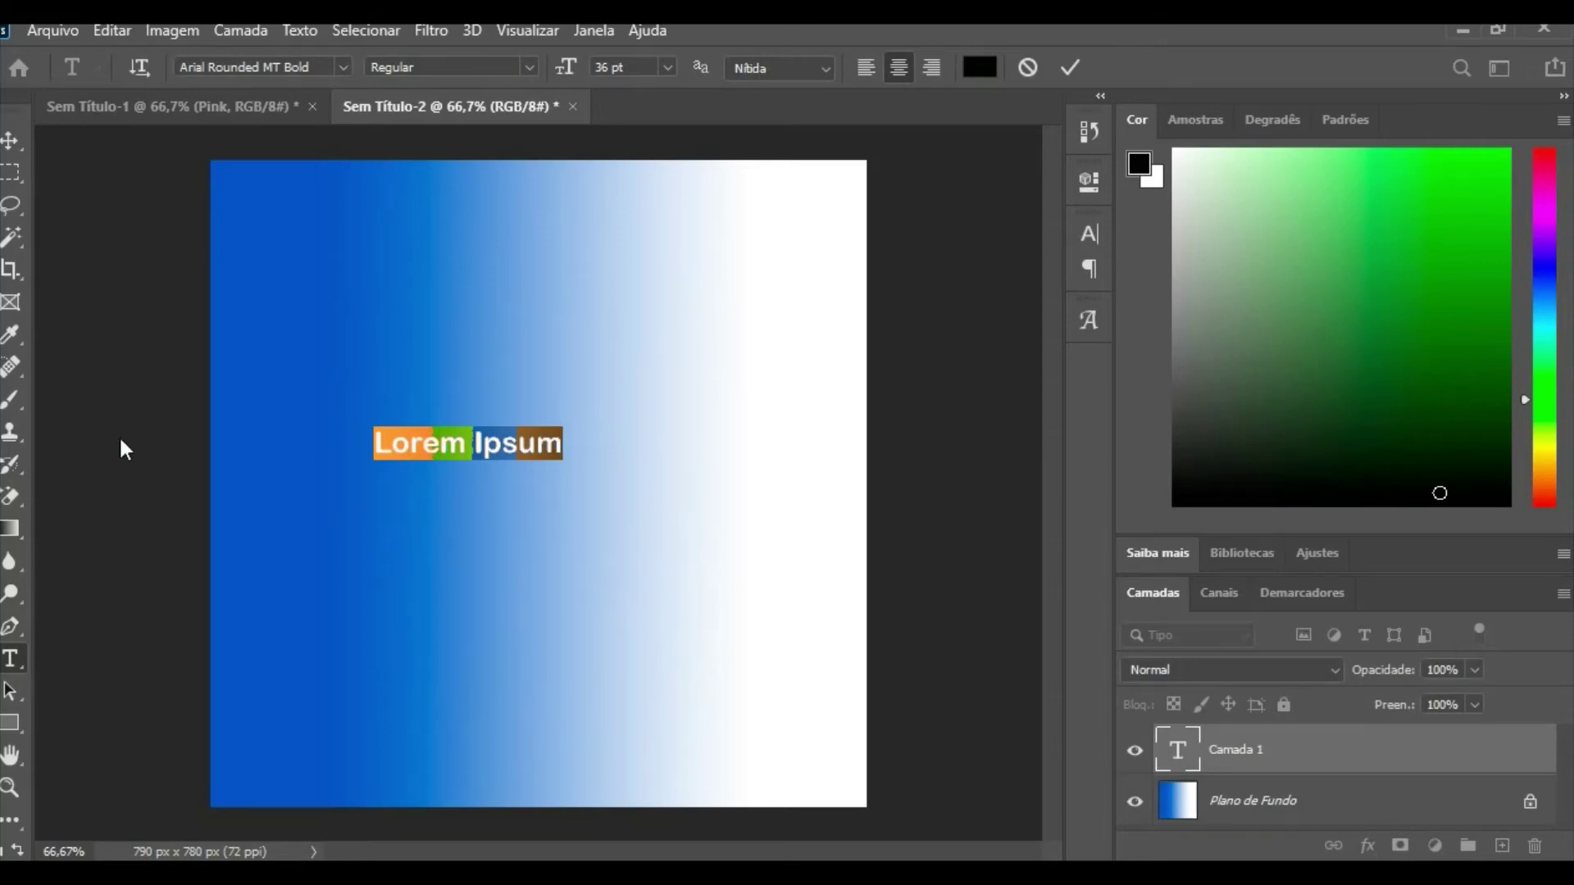
text(B)
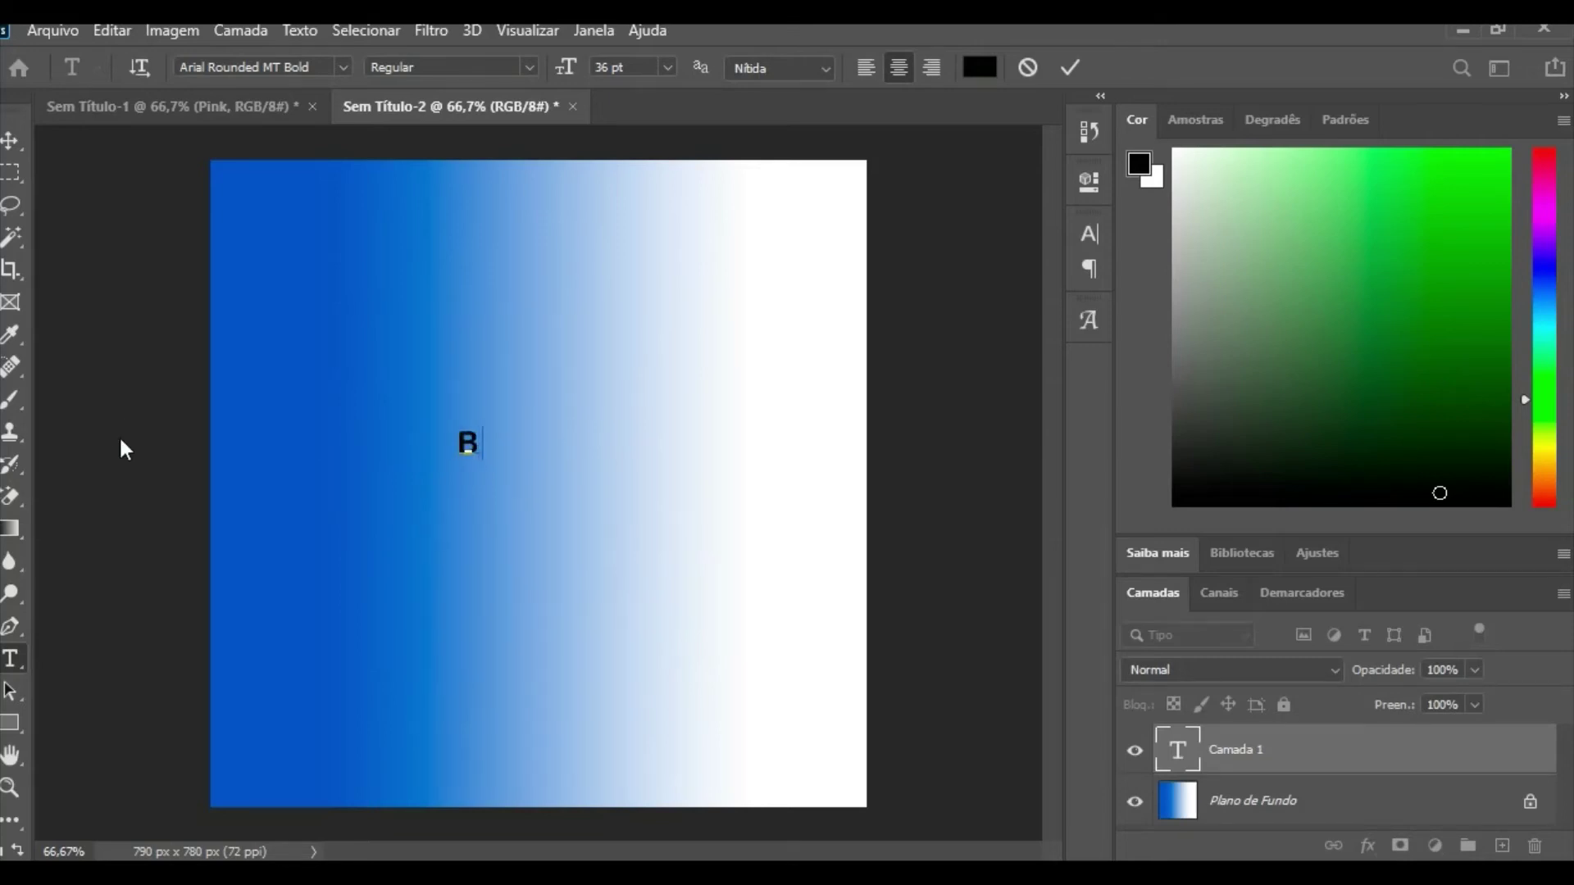
text(lue)
text(!)
click(111, 562)
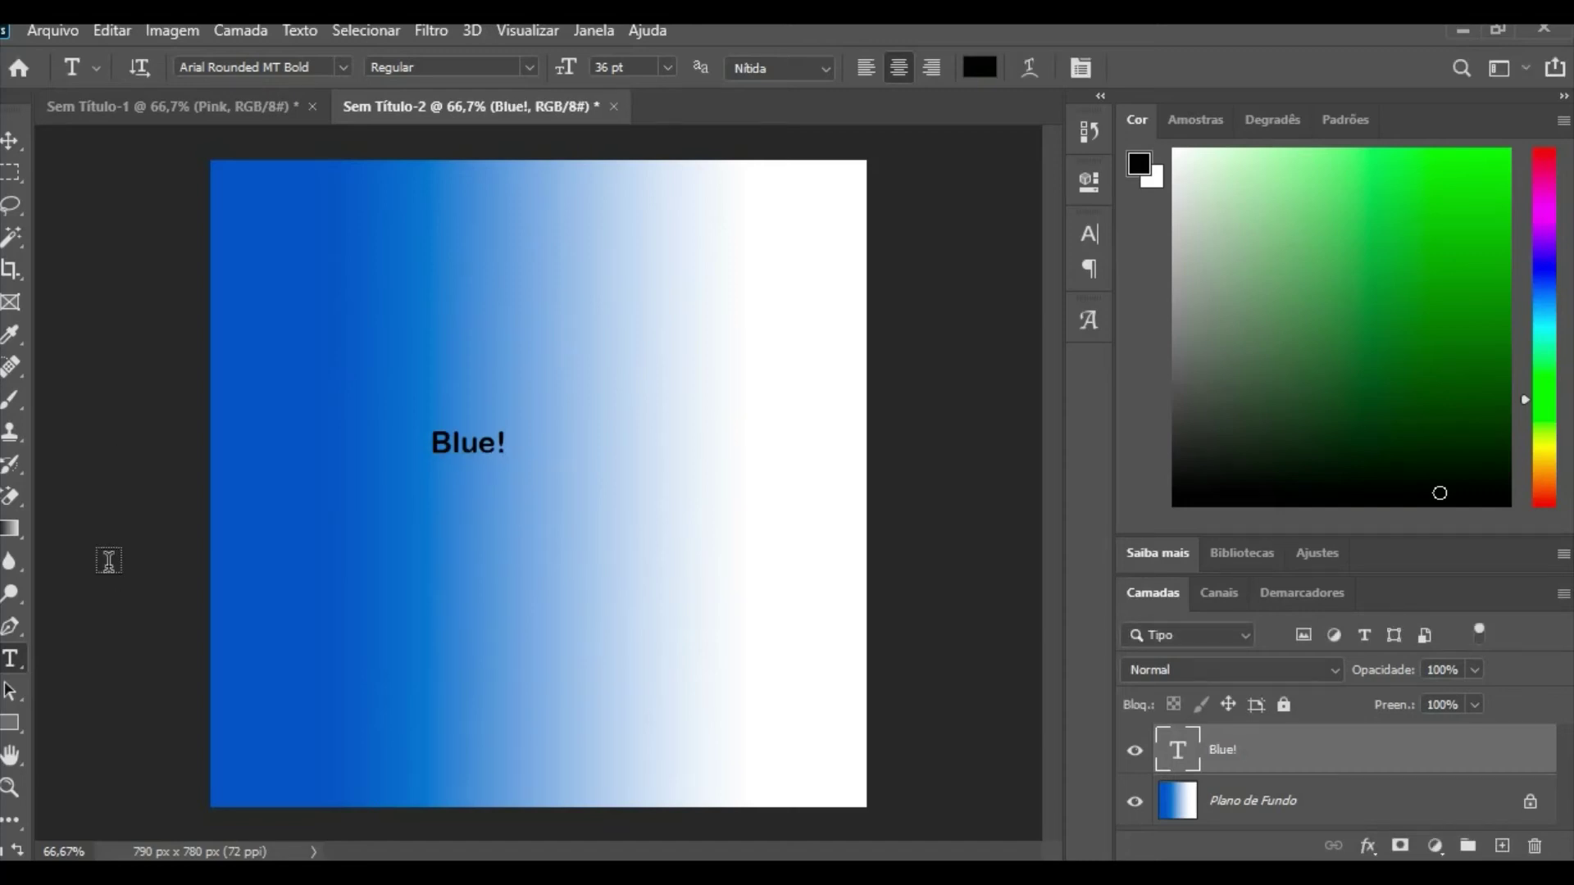
- Enlarge the "Blue!" text to about 477%, rotate it about 45° clockwise and centre it on the canvas
key(ctrl+t)
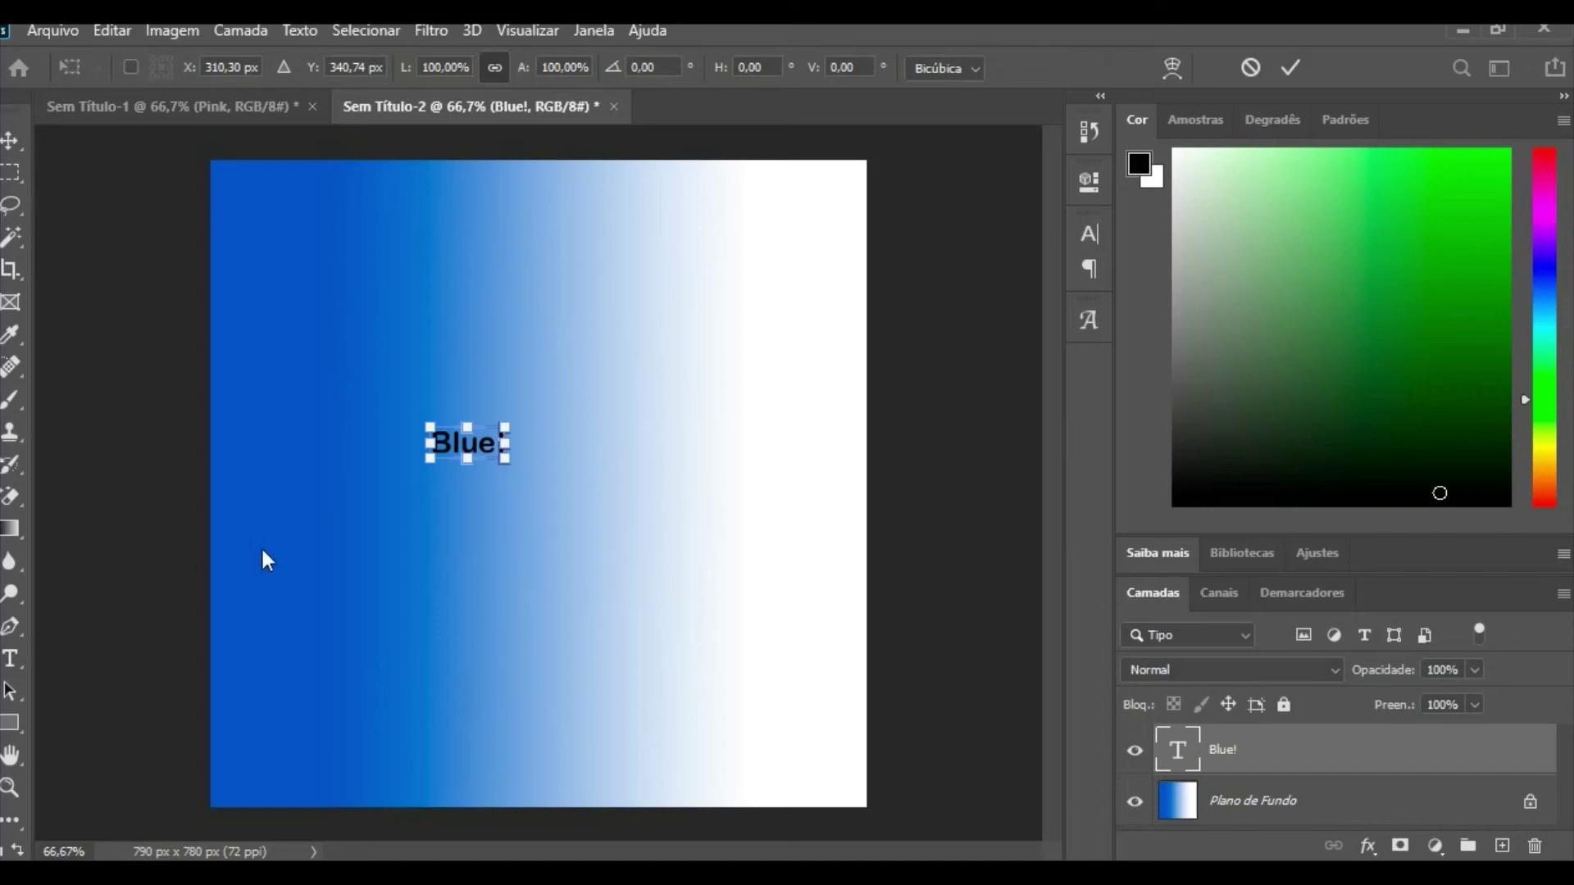
drag(507, 458, 736, 714)
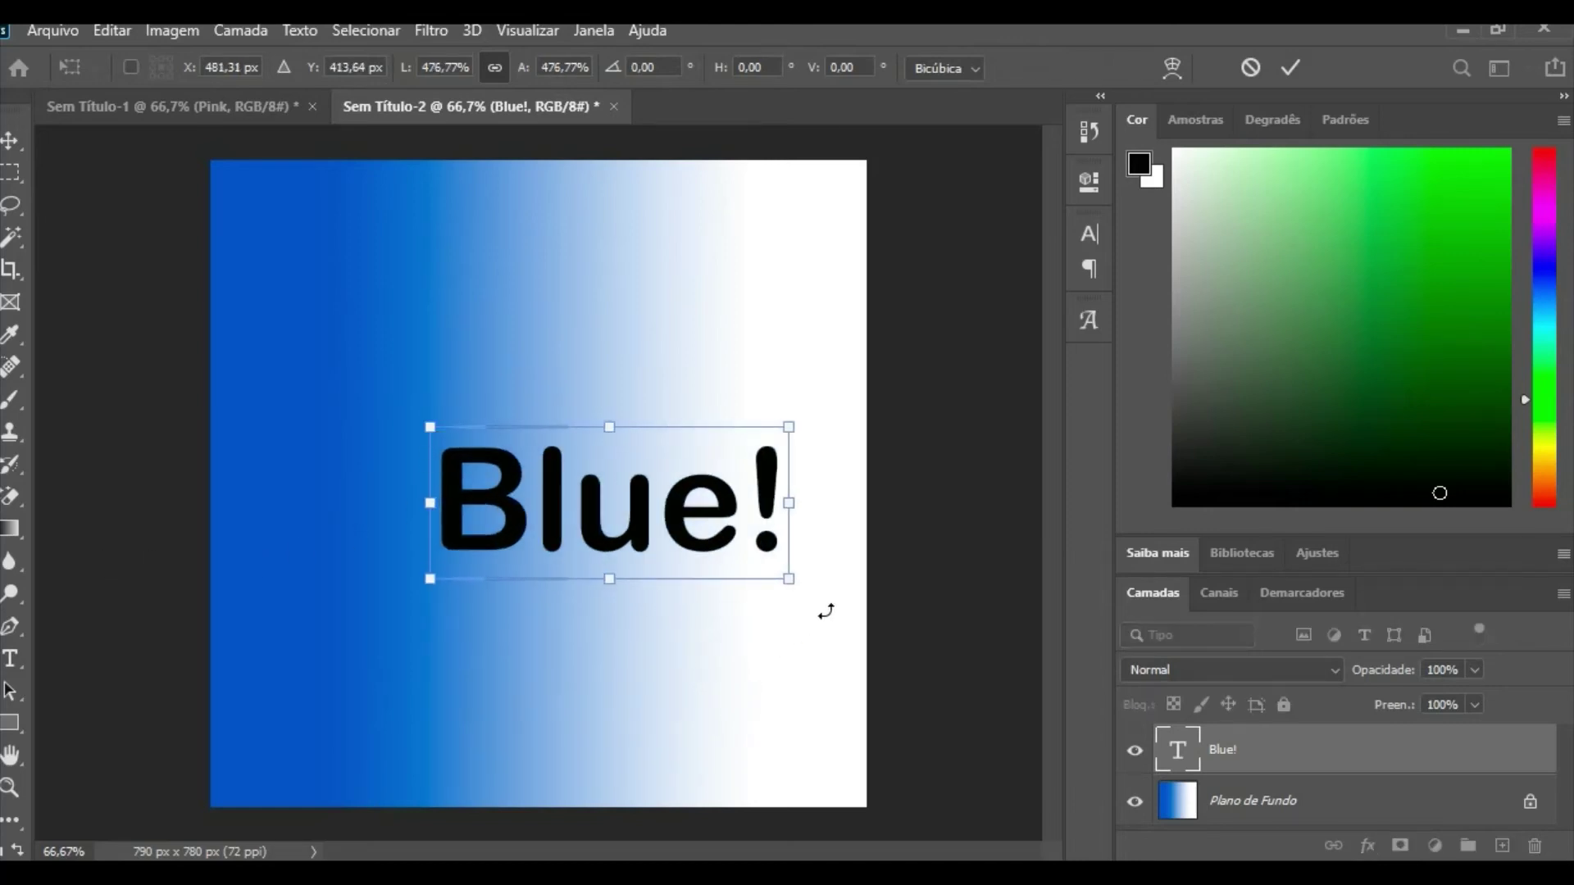
drag(825, 611, 692, 745)
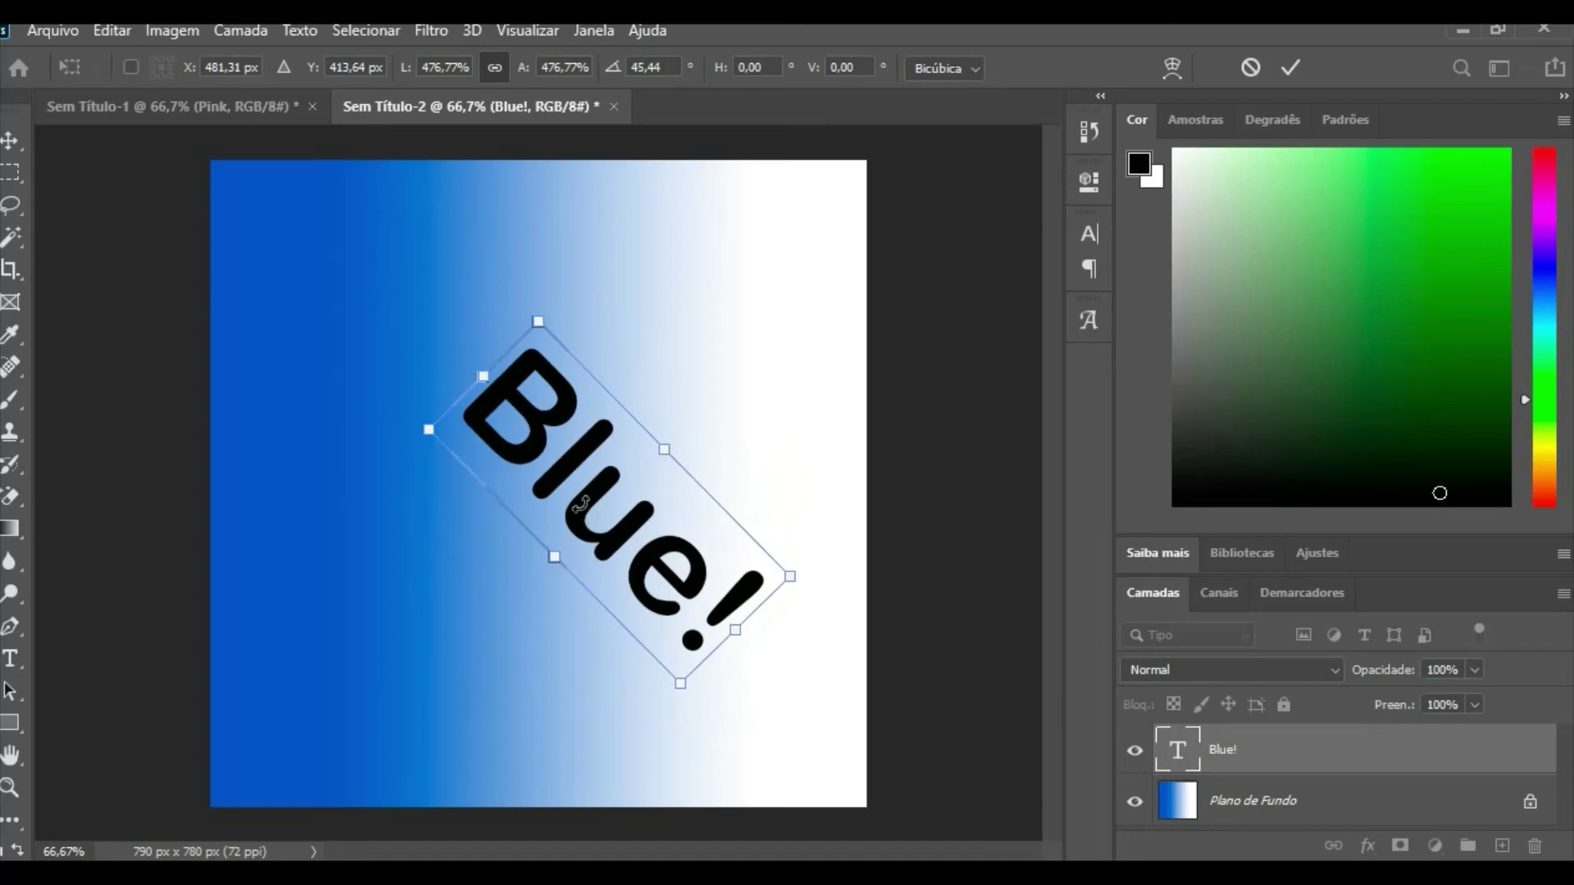
drag(574, 508, 518, 502)
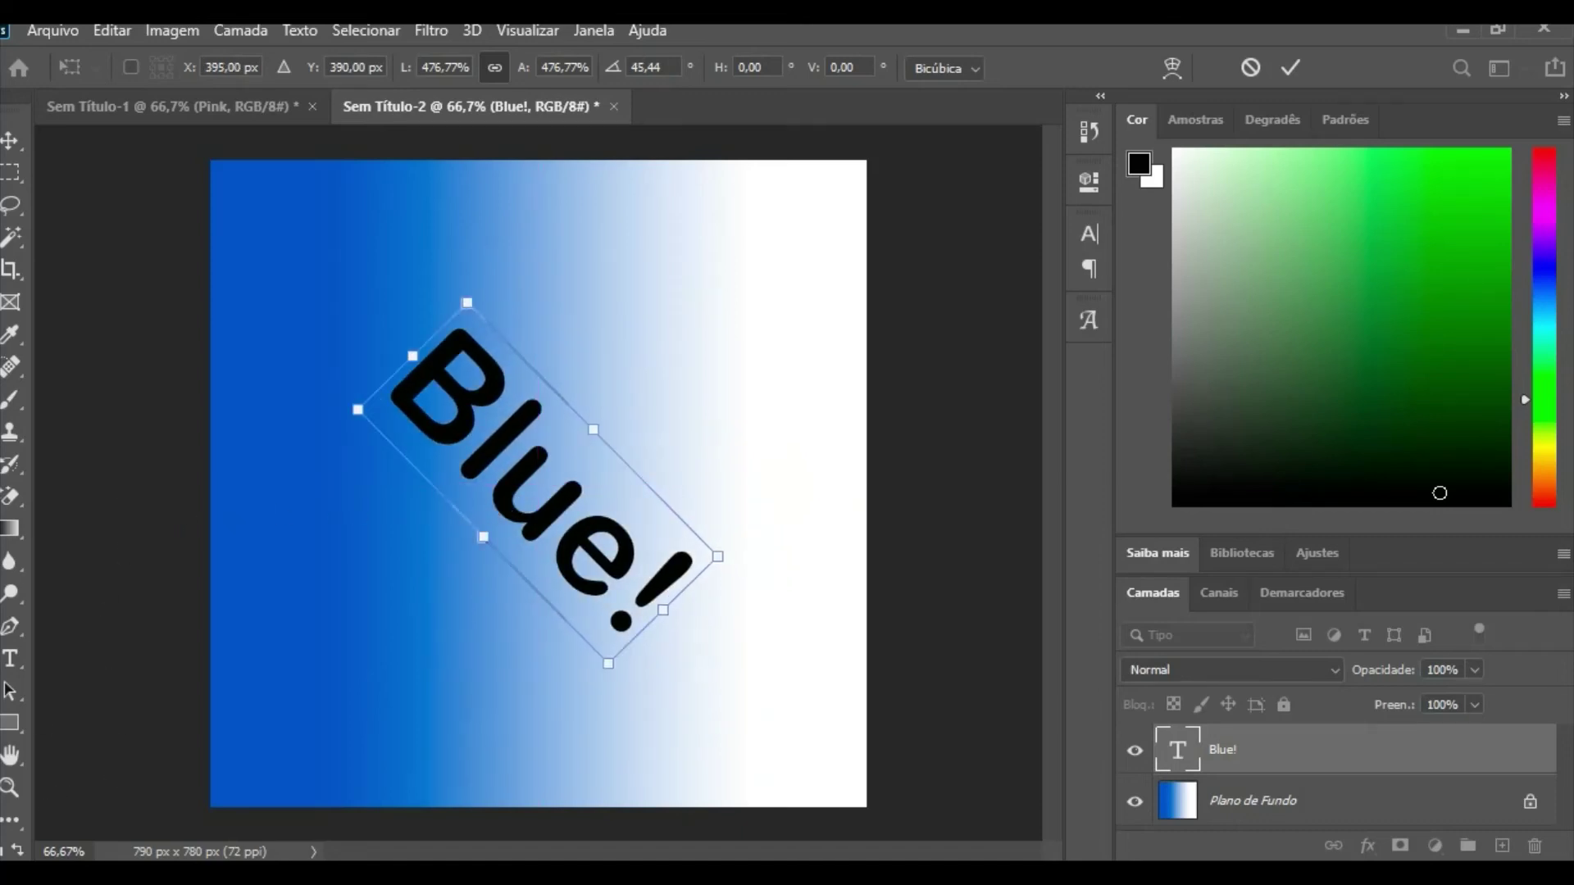
click(11, 141)
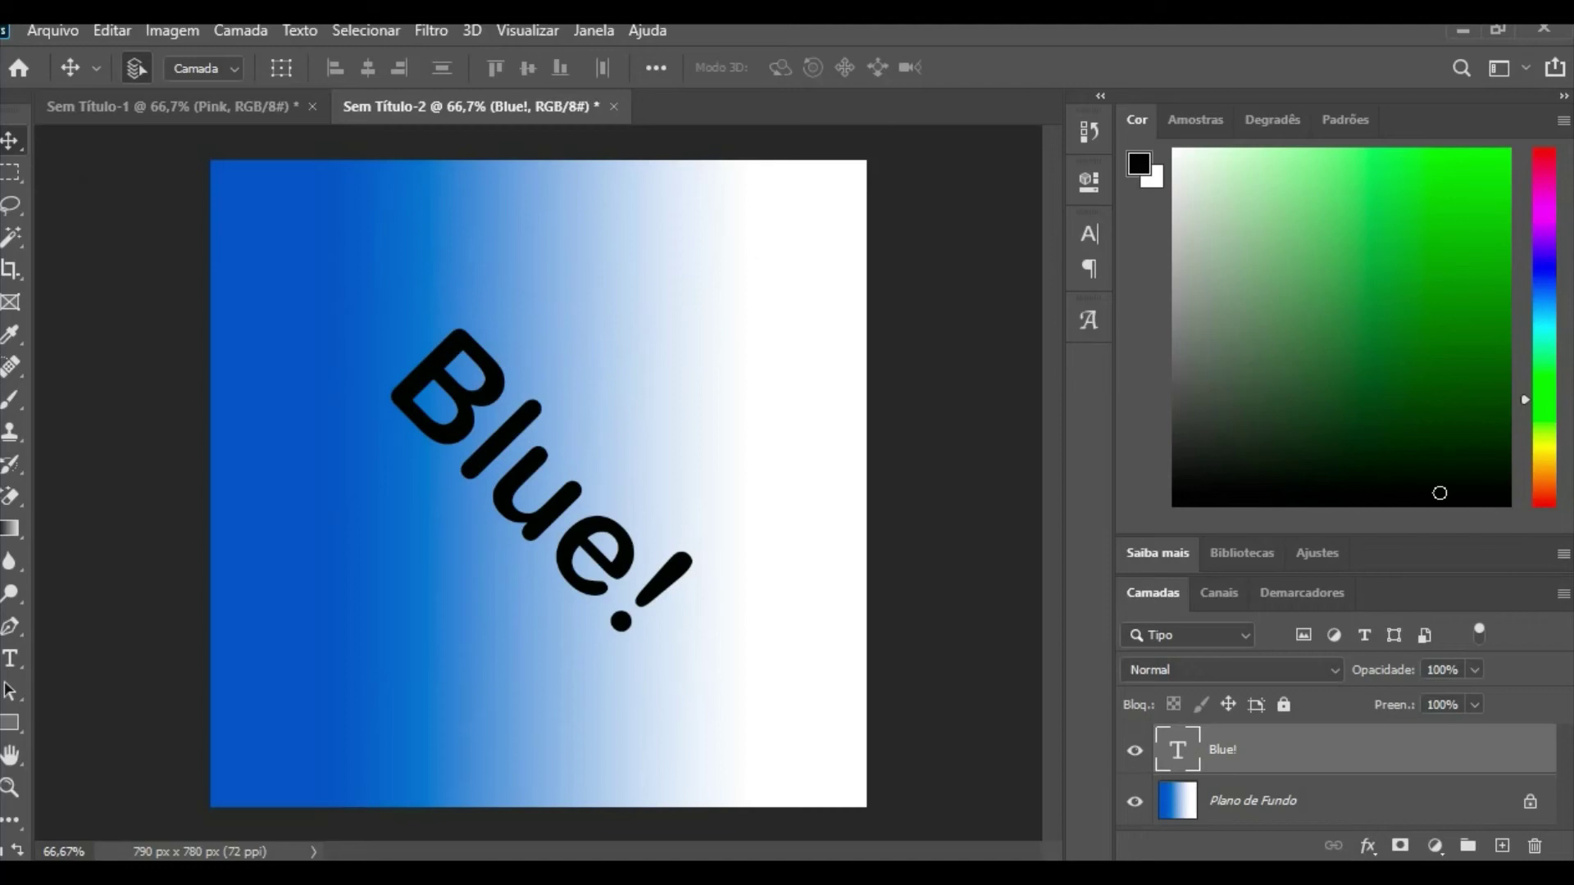
- Create a third blank document with the same 790 x 780 px size at 72 ppi
click(72, 33)
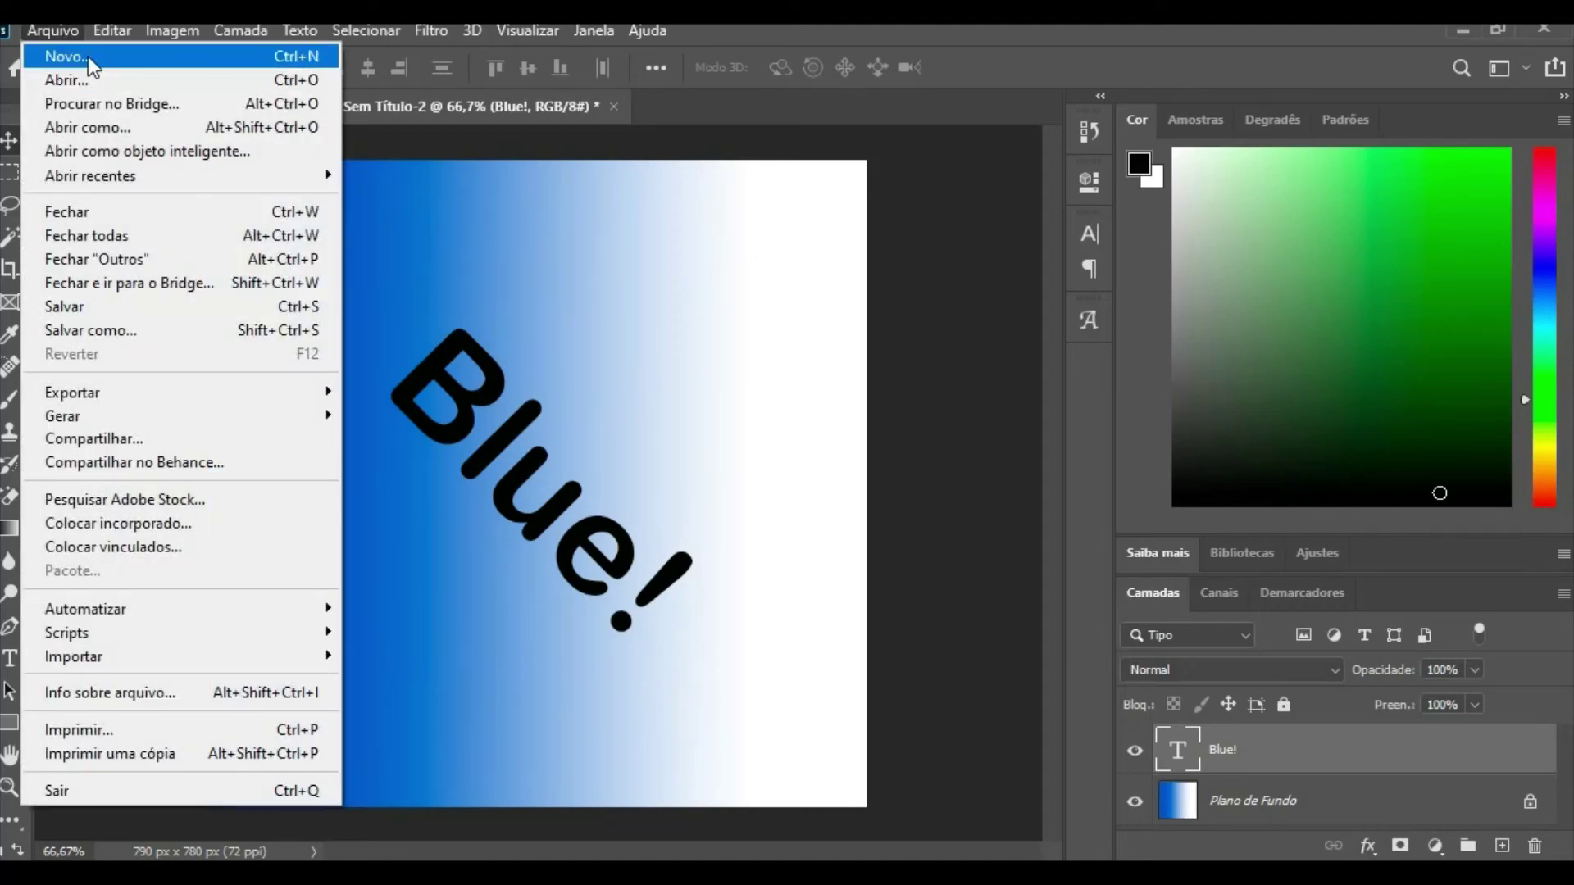
click(87, 56)
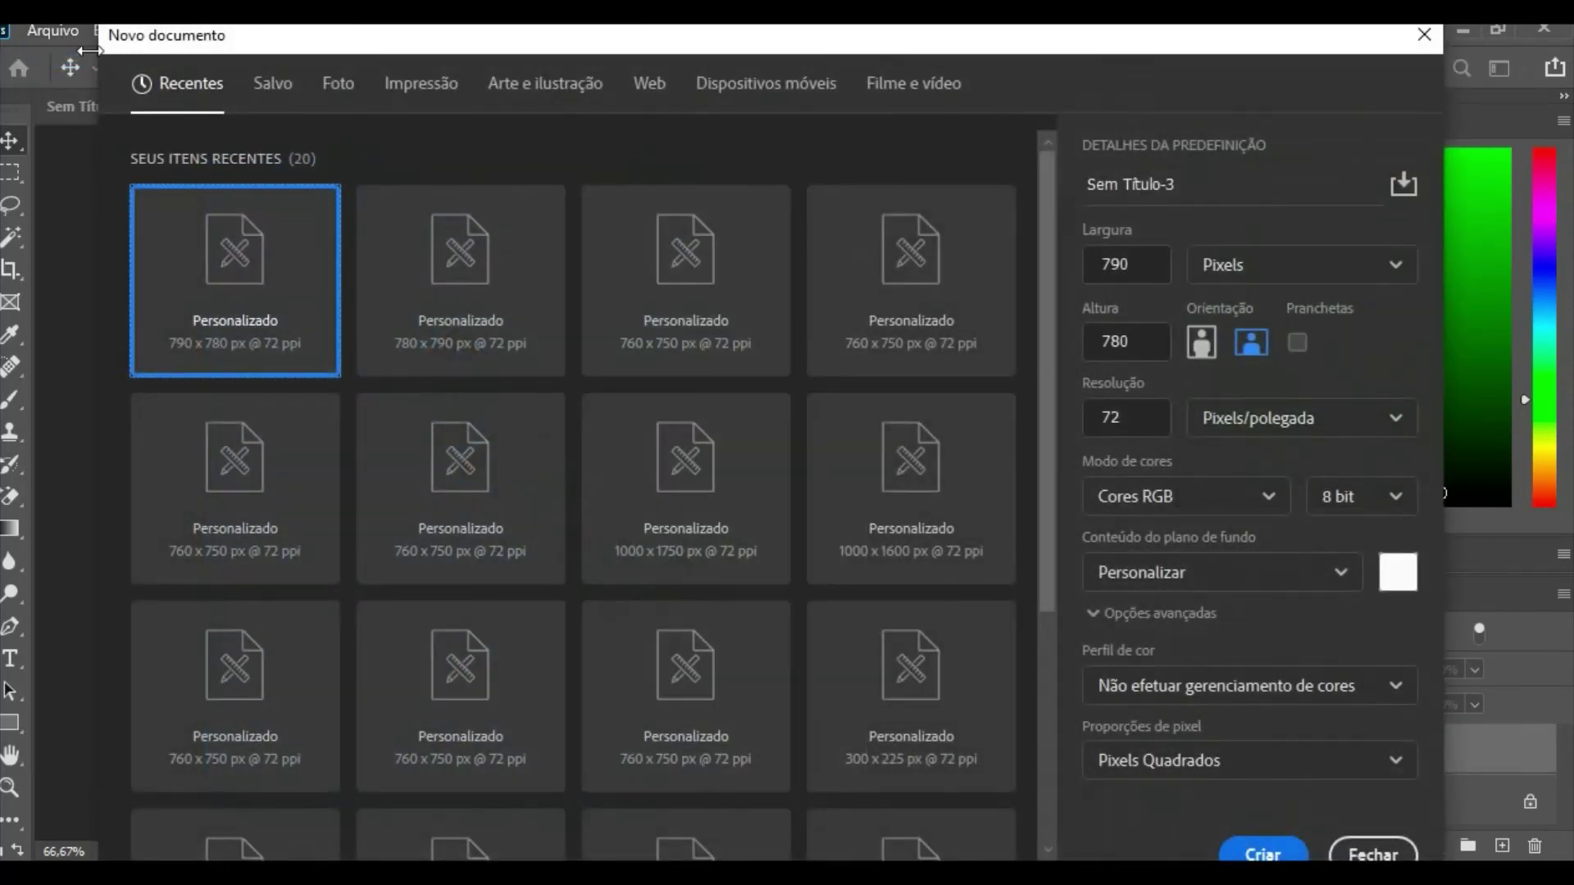
click(1254, 853)
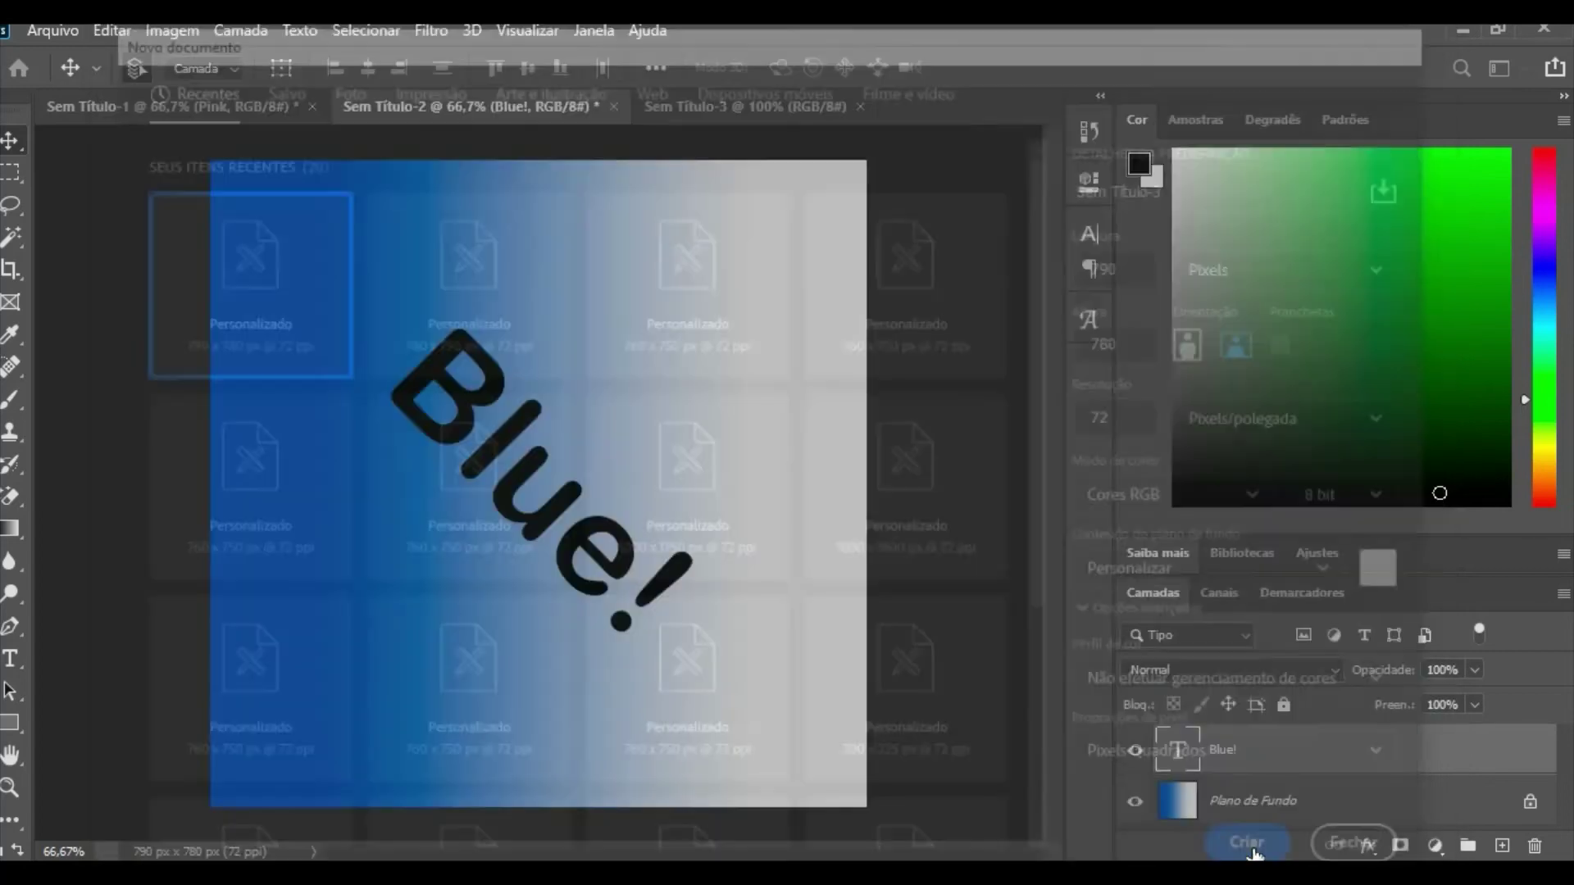
- Set the Gradient tool's starting colour stop to red #ec2b38 and draw a horizontal red-to-white linear gradient from right to left across the canvas
click(18, 528)
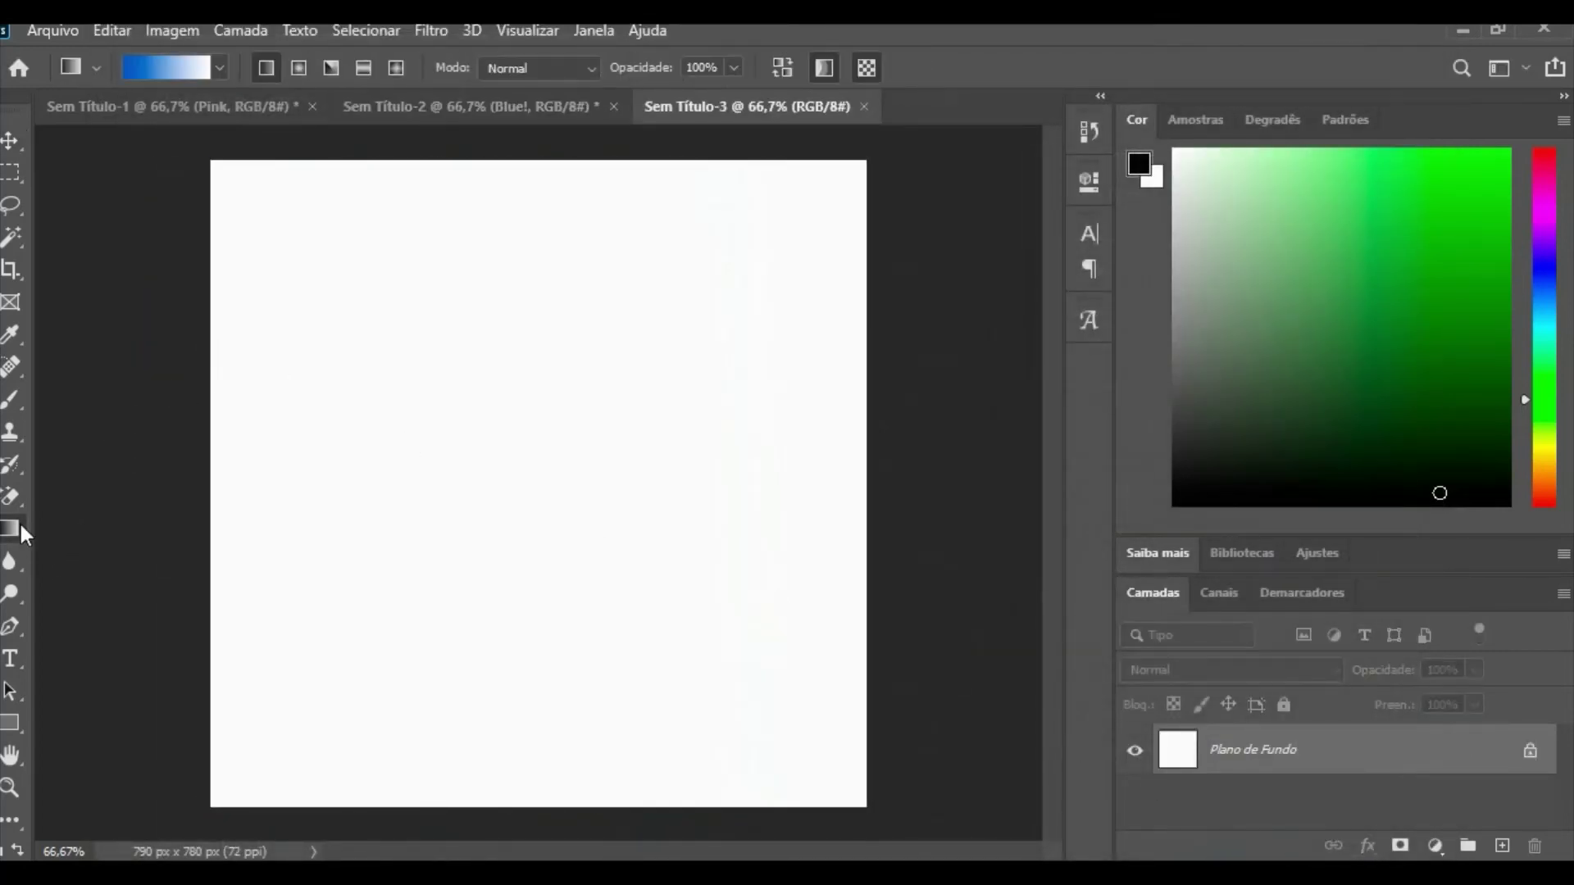
click(144, 69)
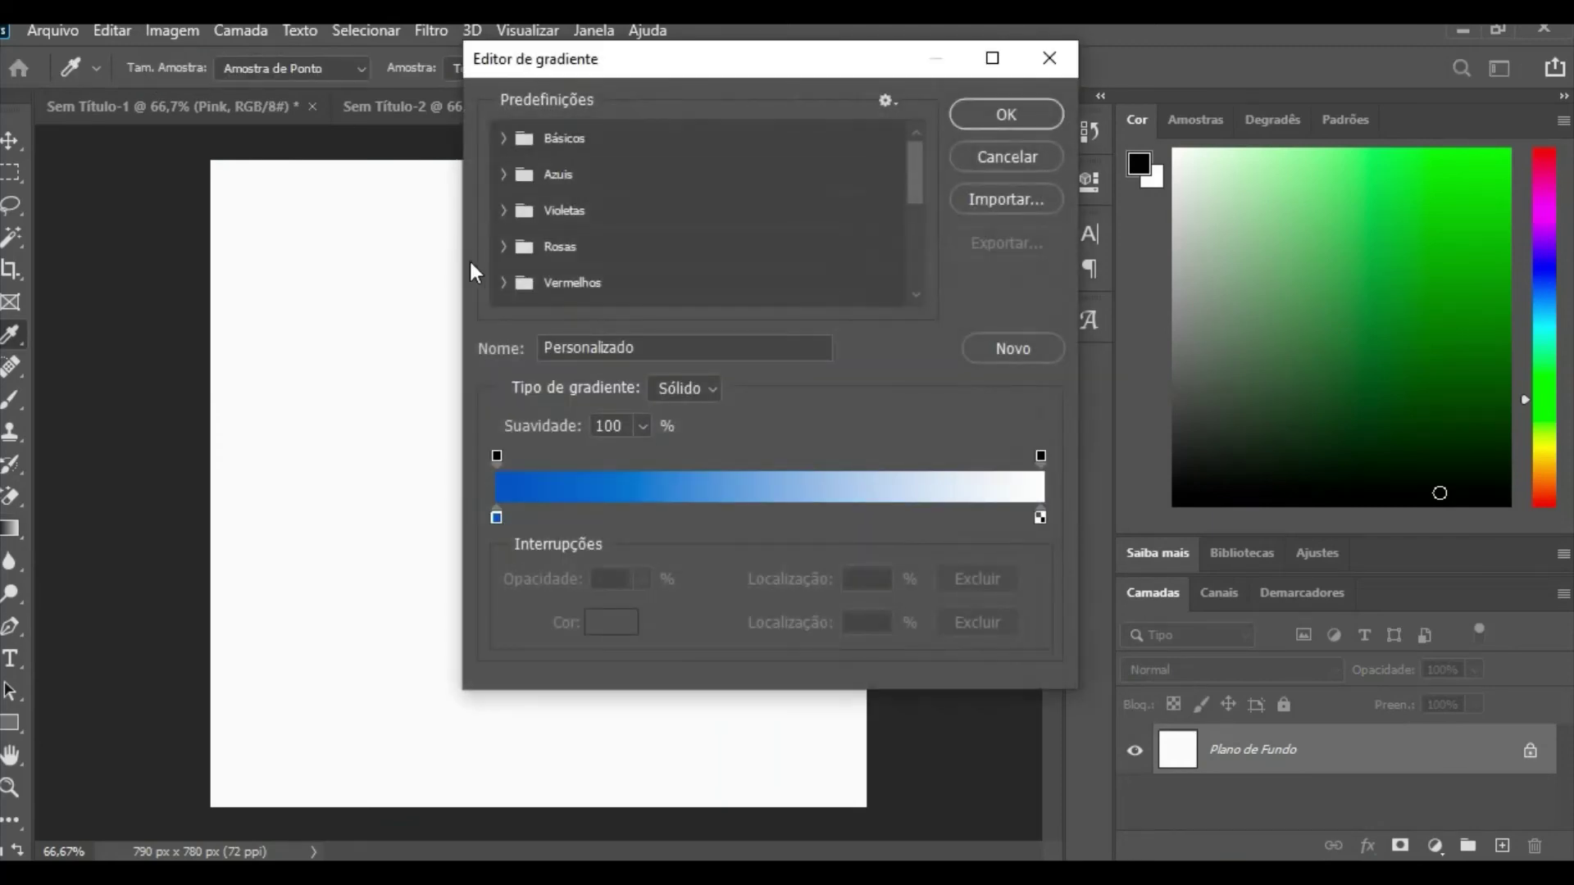
click(496, 517)
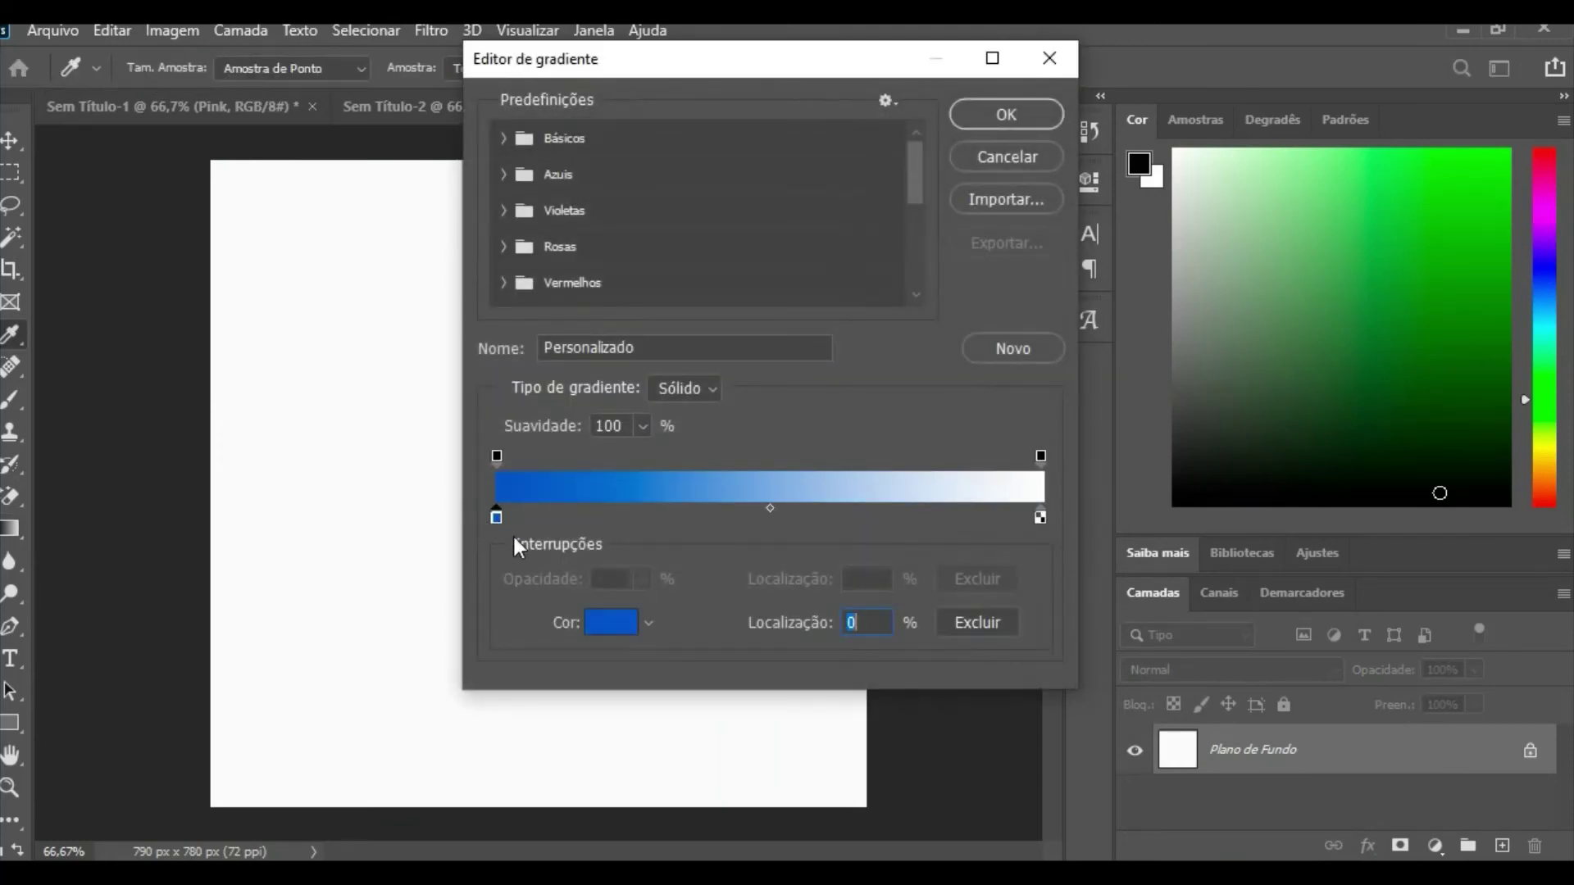
click(609, 623)
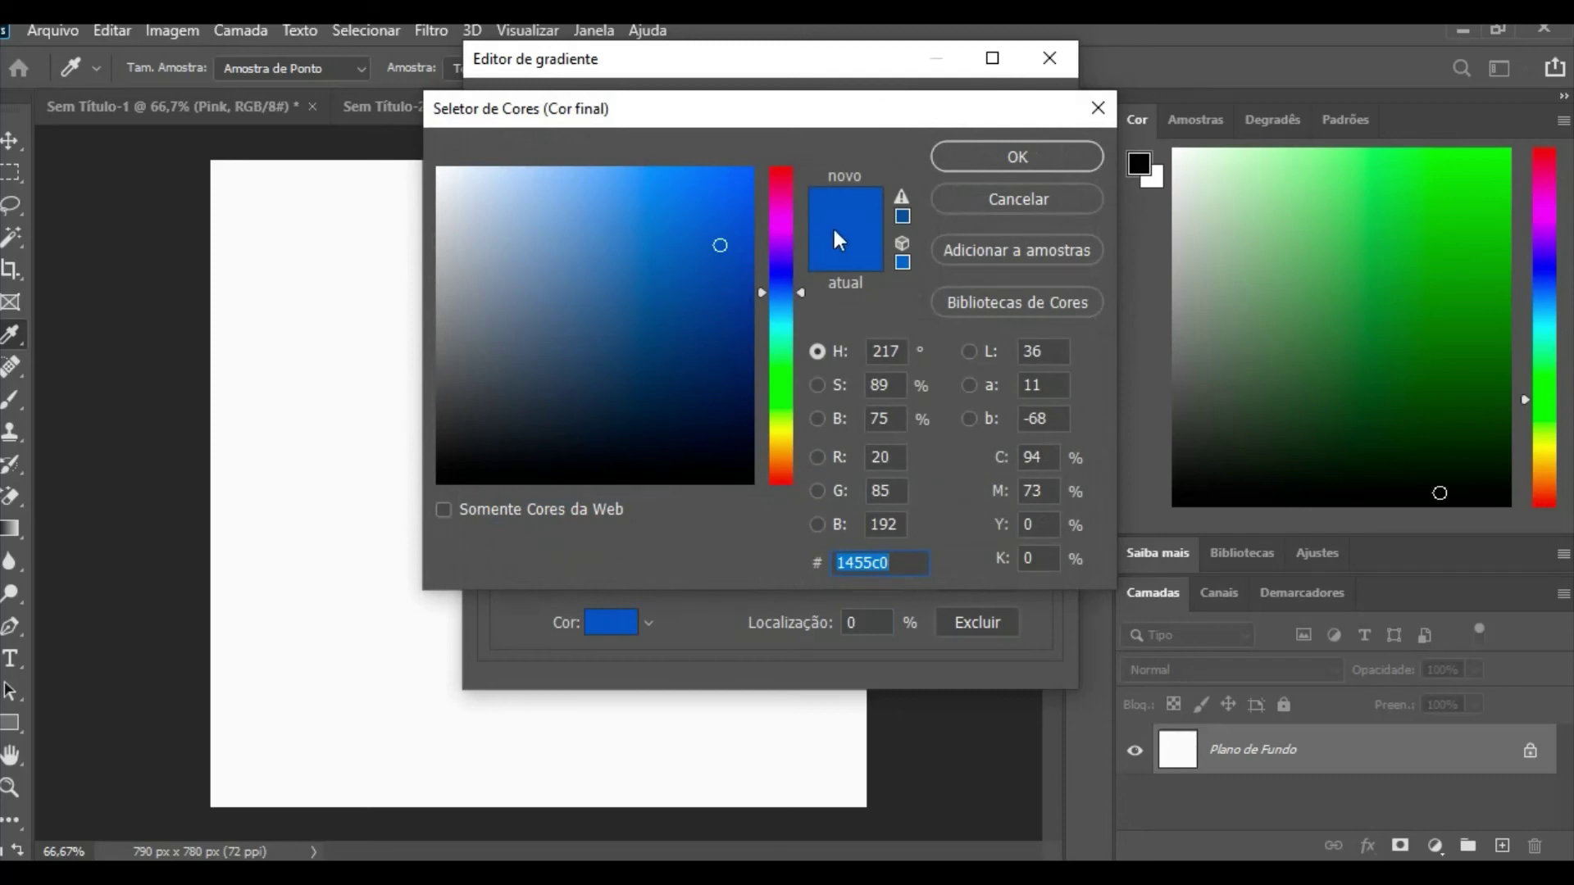
click(790, 171)
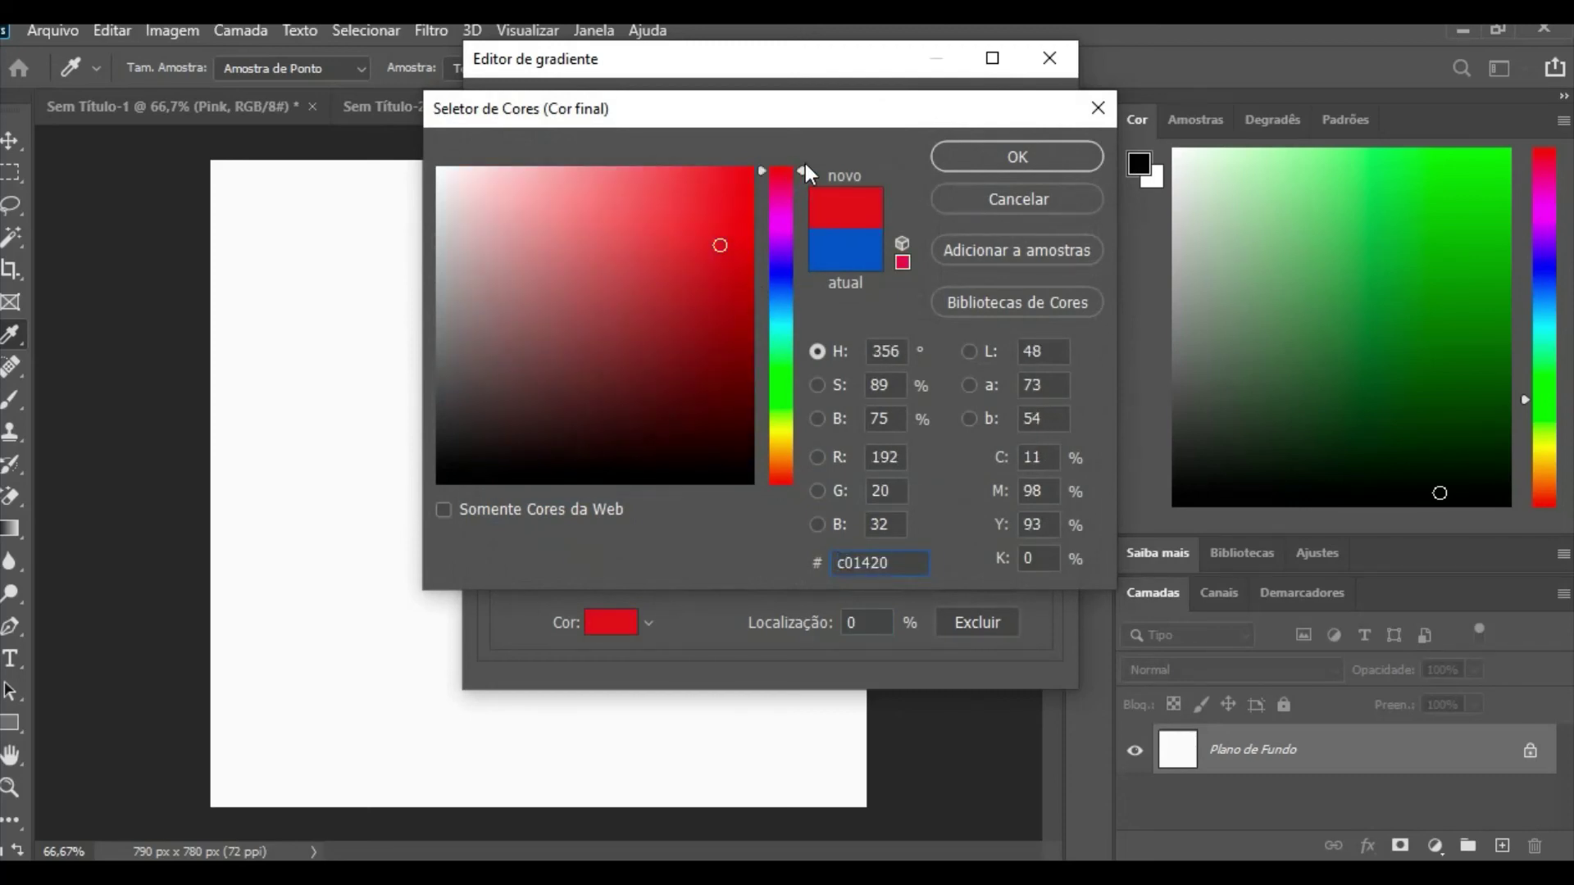
click(696, 191)
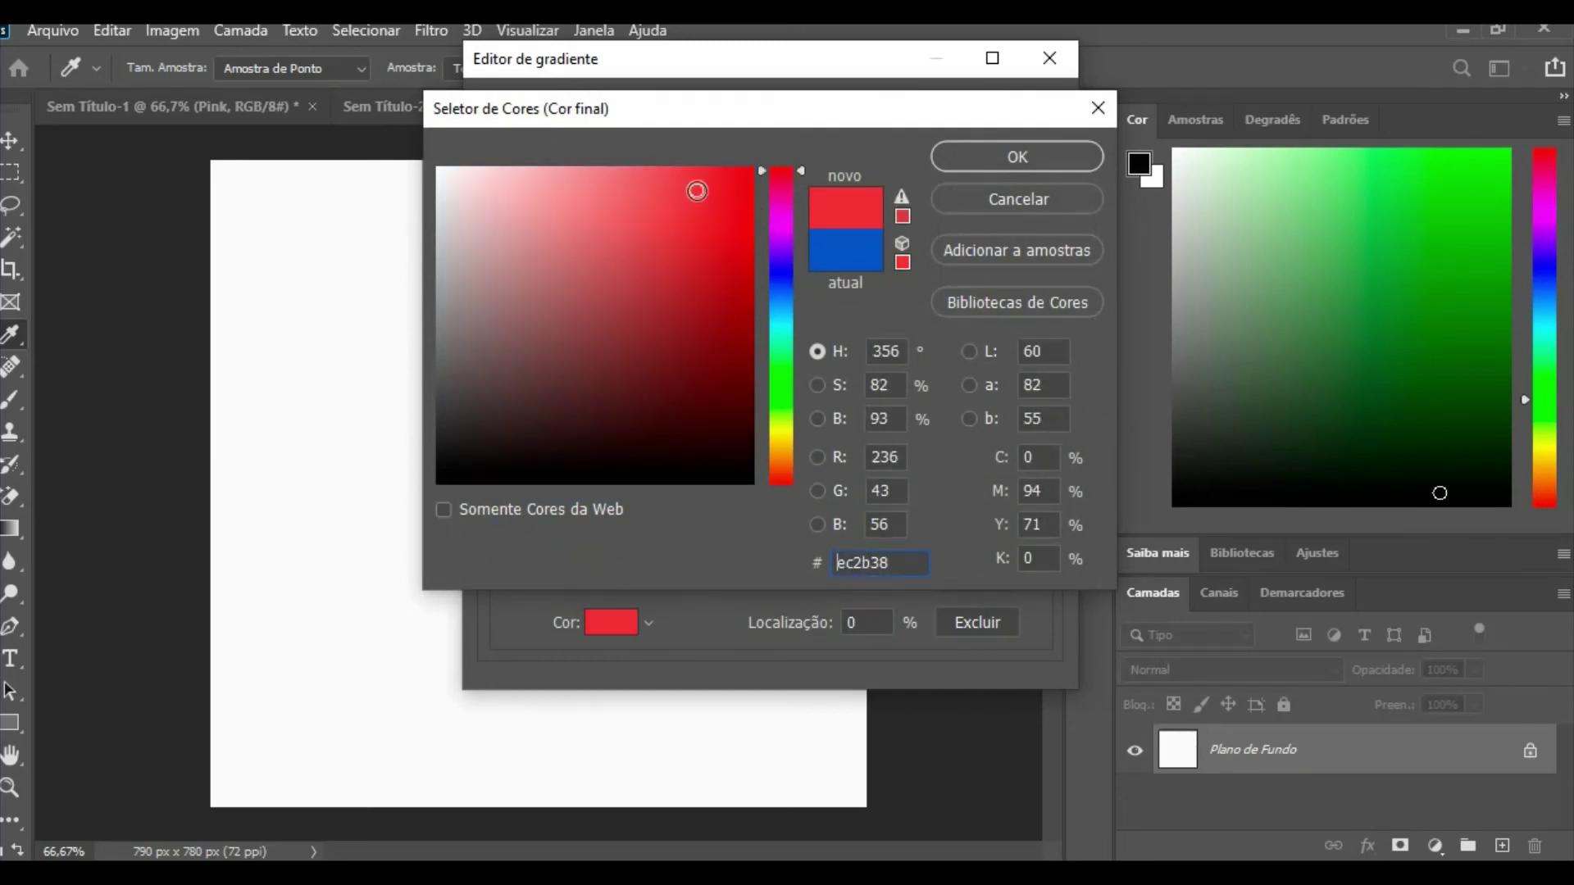
click(968, 157)
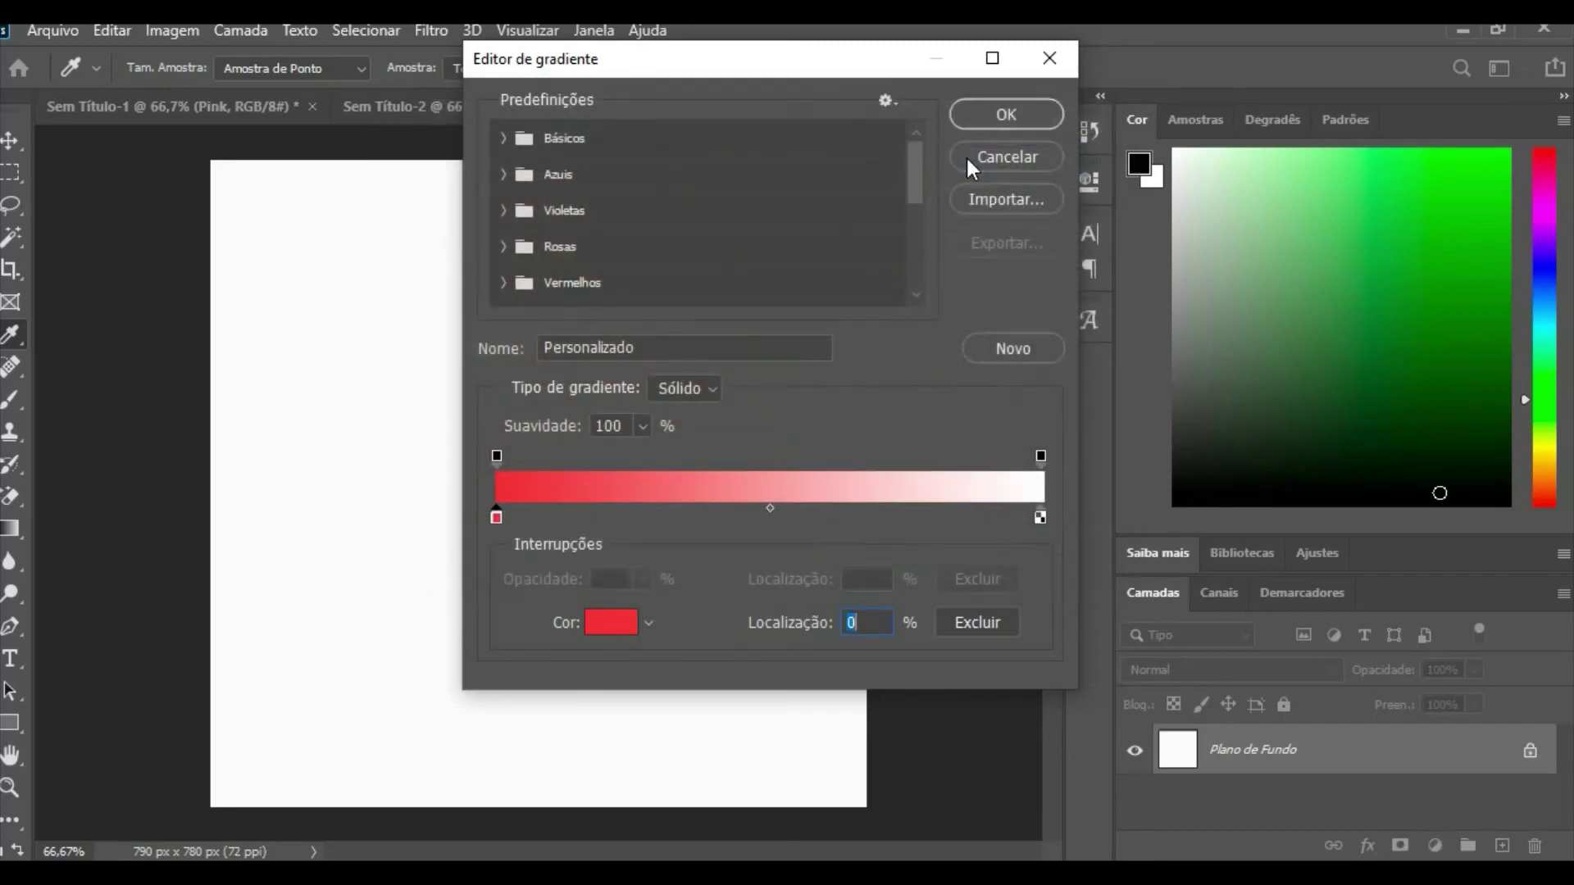
click(982, 112)
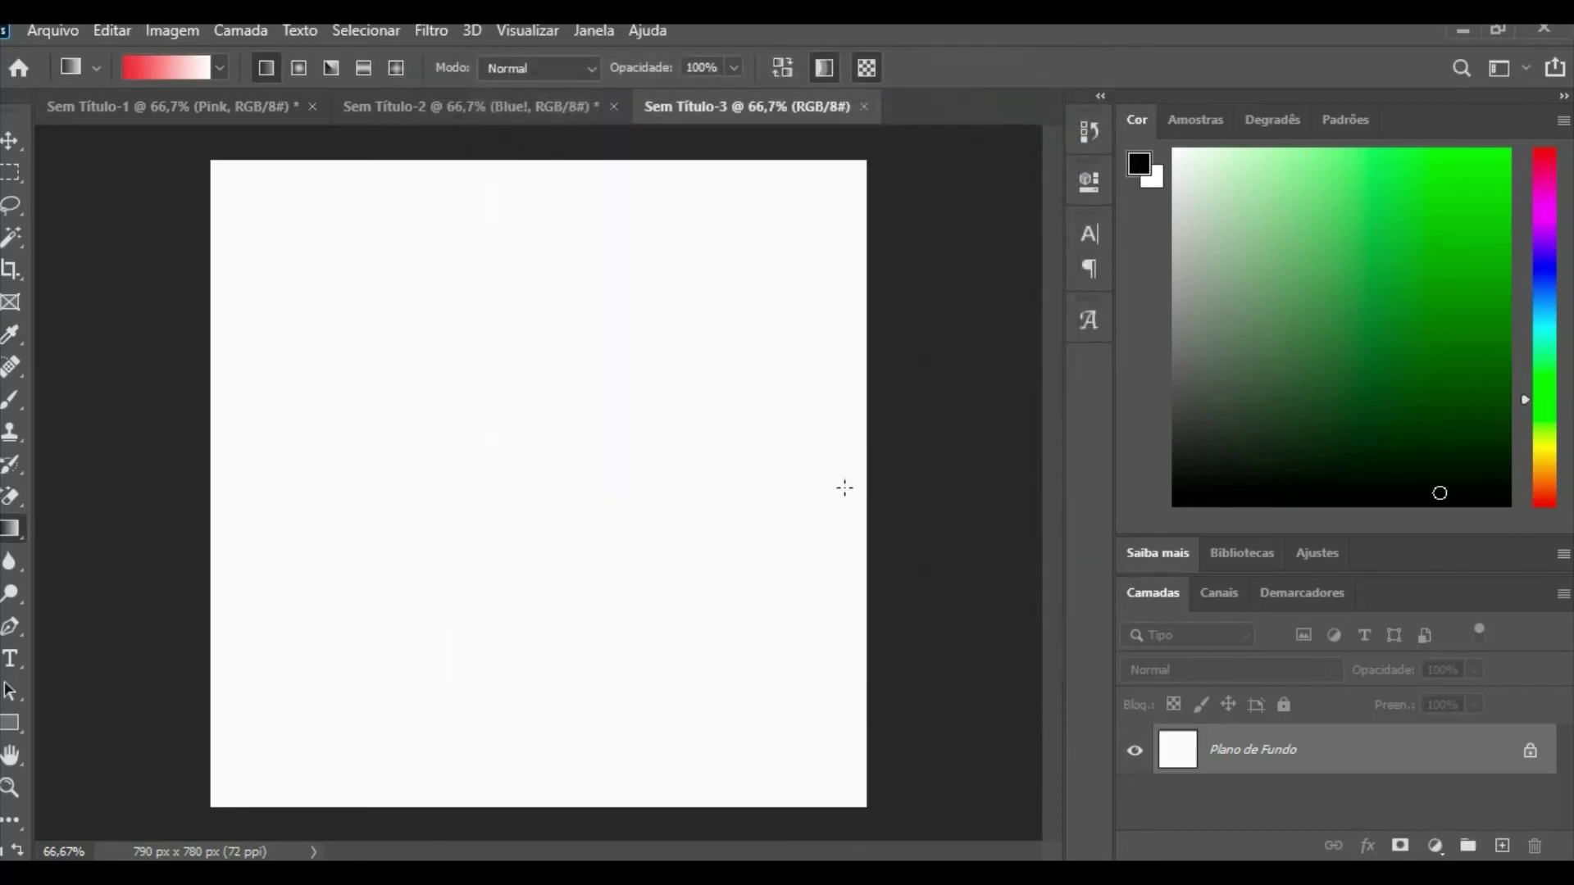
drag(842, 481, 360, 479)
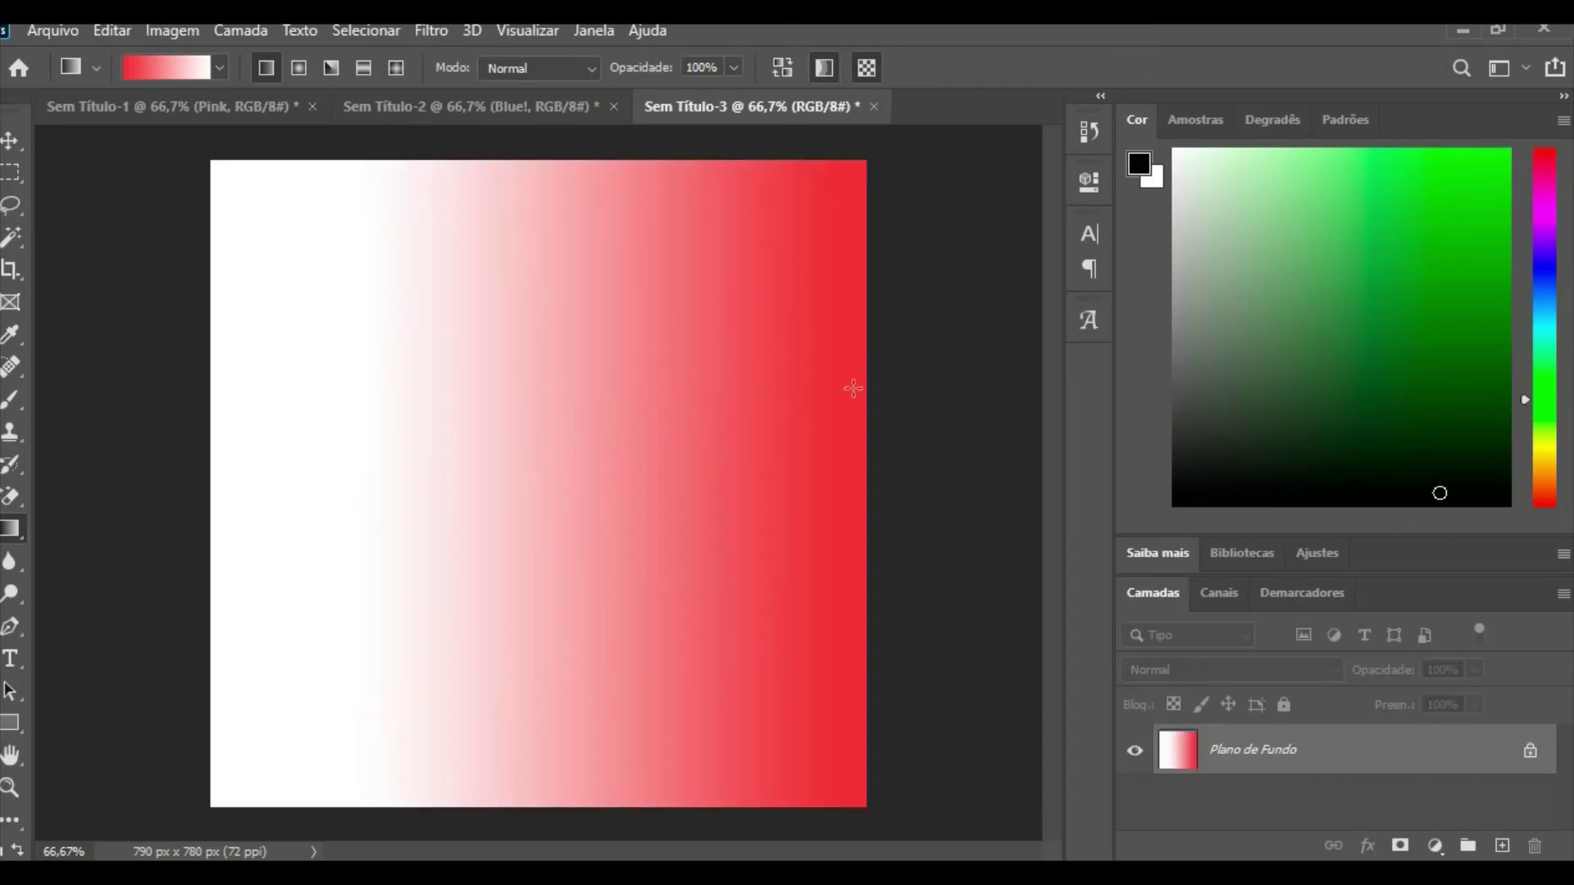
- Add the text "Red!" on the red gradient in black 36 pt Arial Rounded MT Bold
click(12, 659)
click(495, 327)
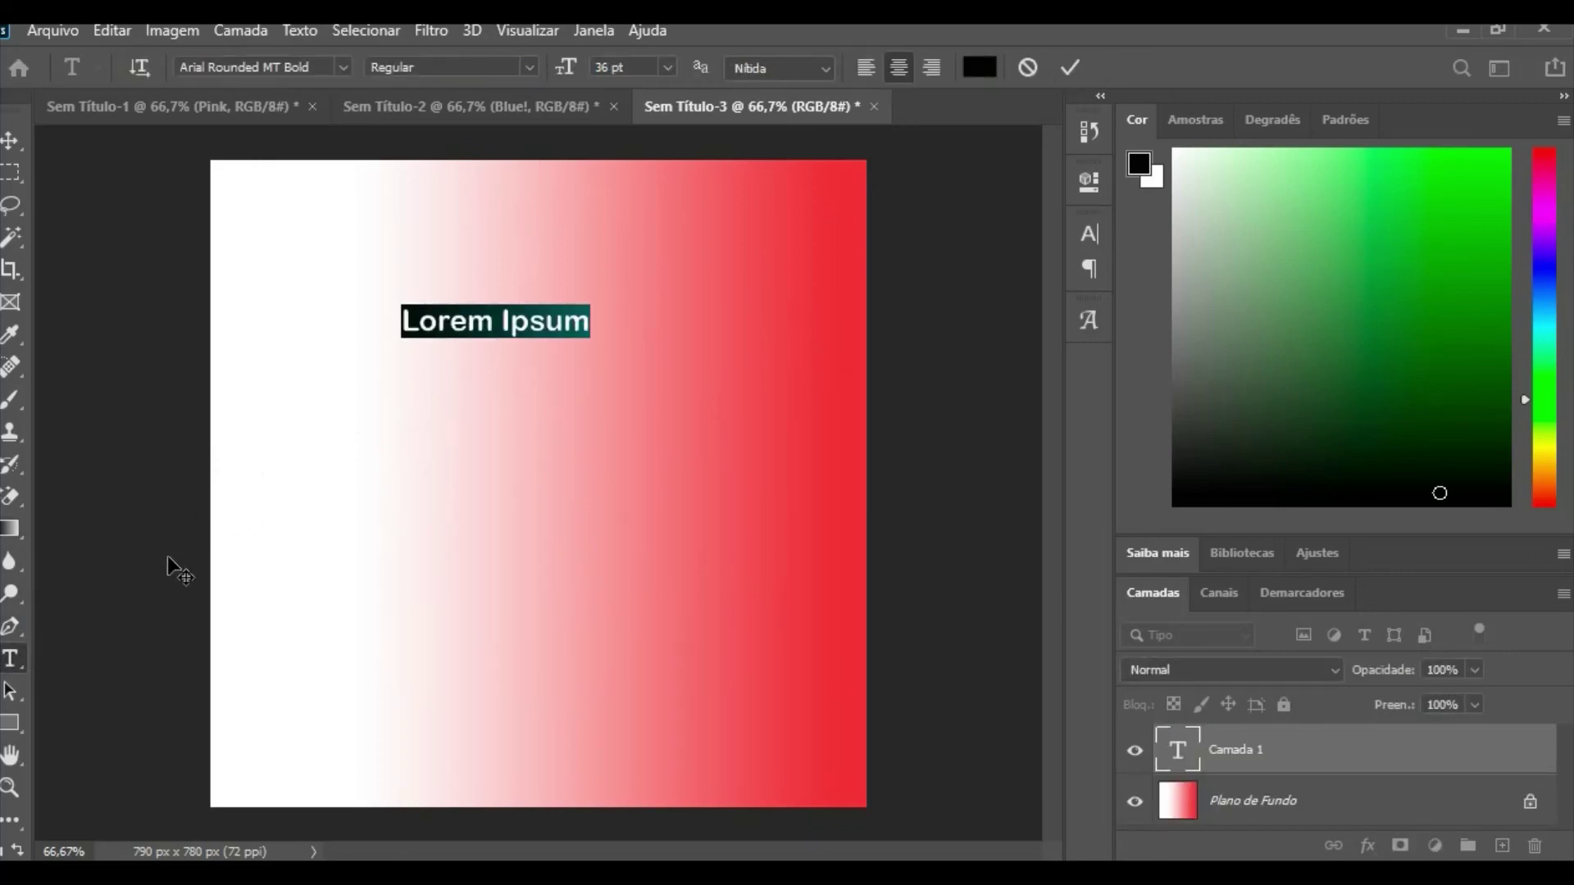
text(R)
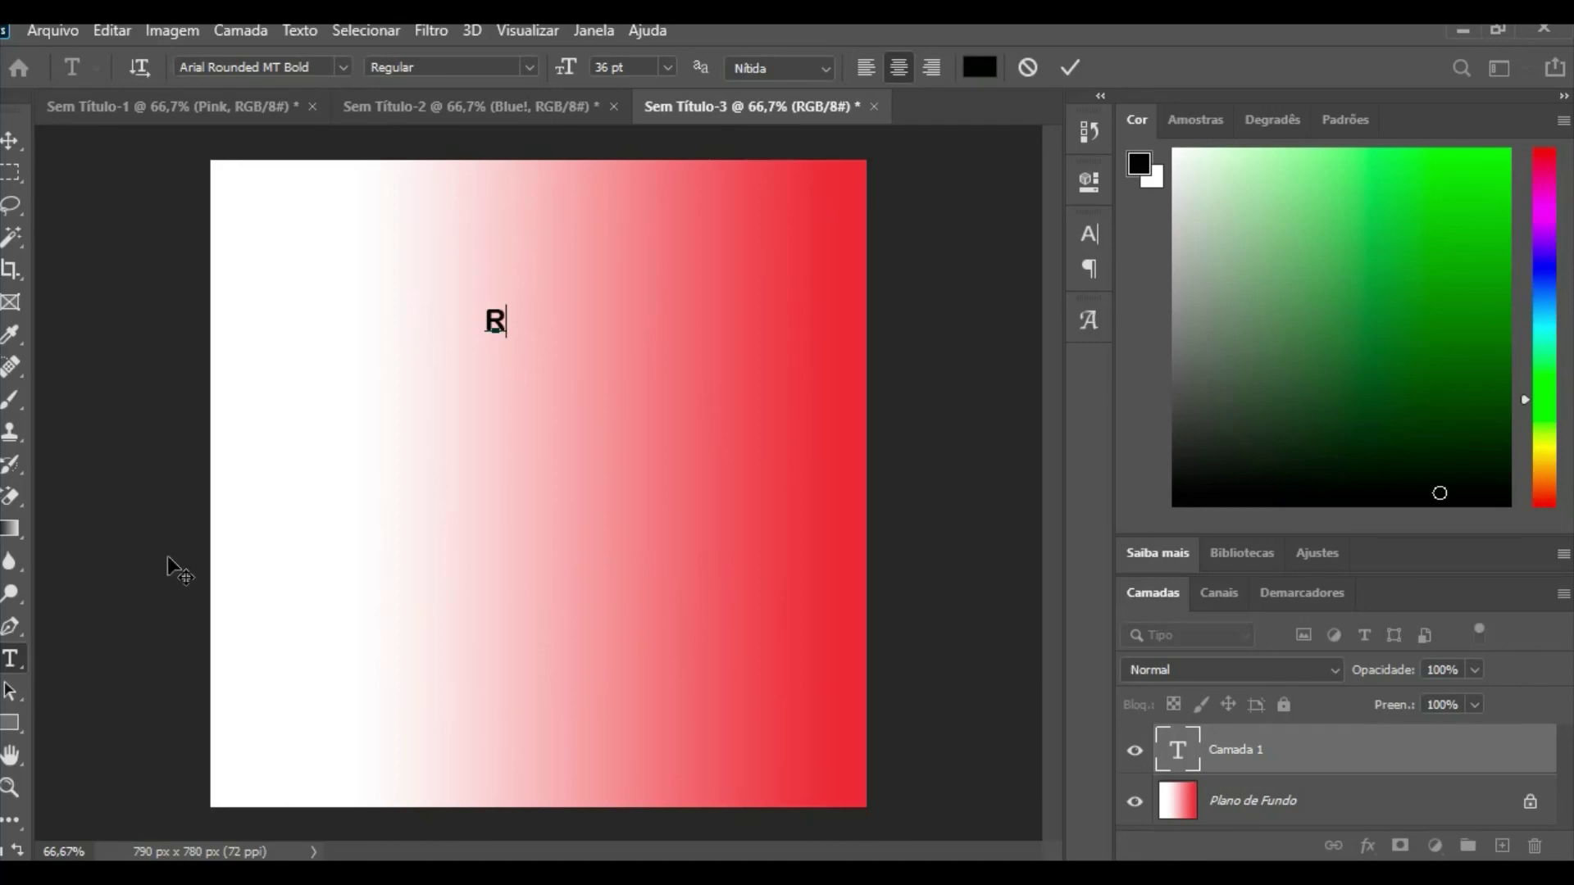
text(ed!)
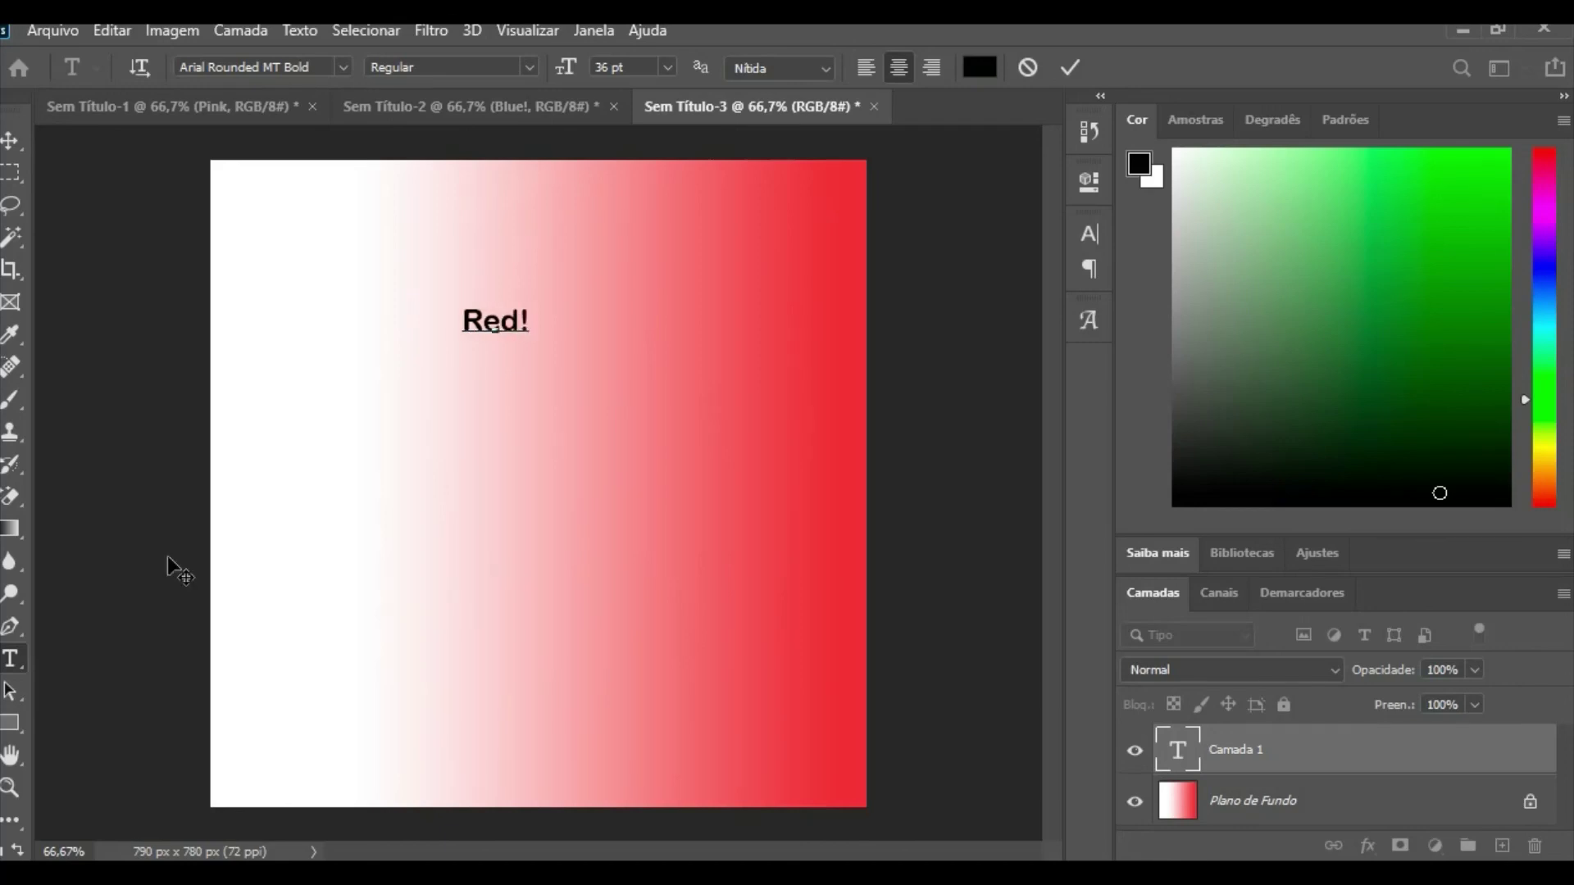
click(107, 735)
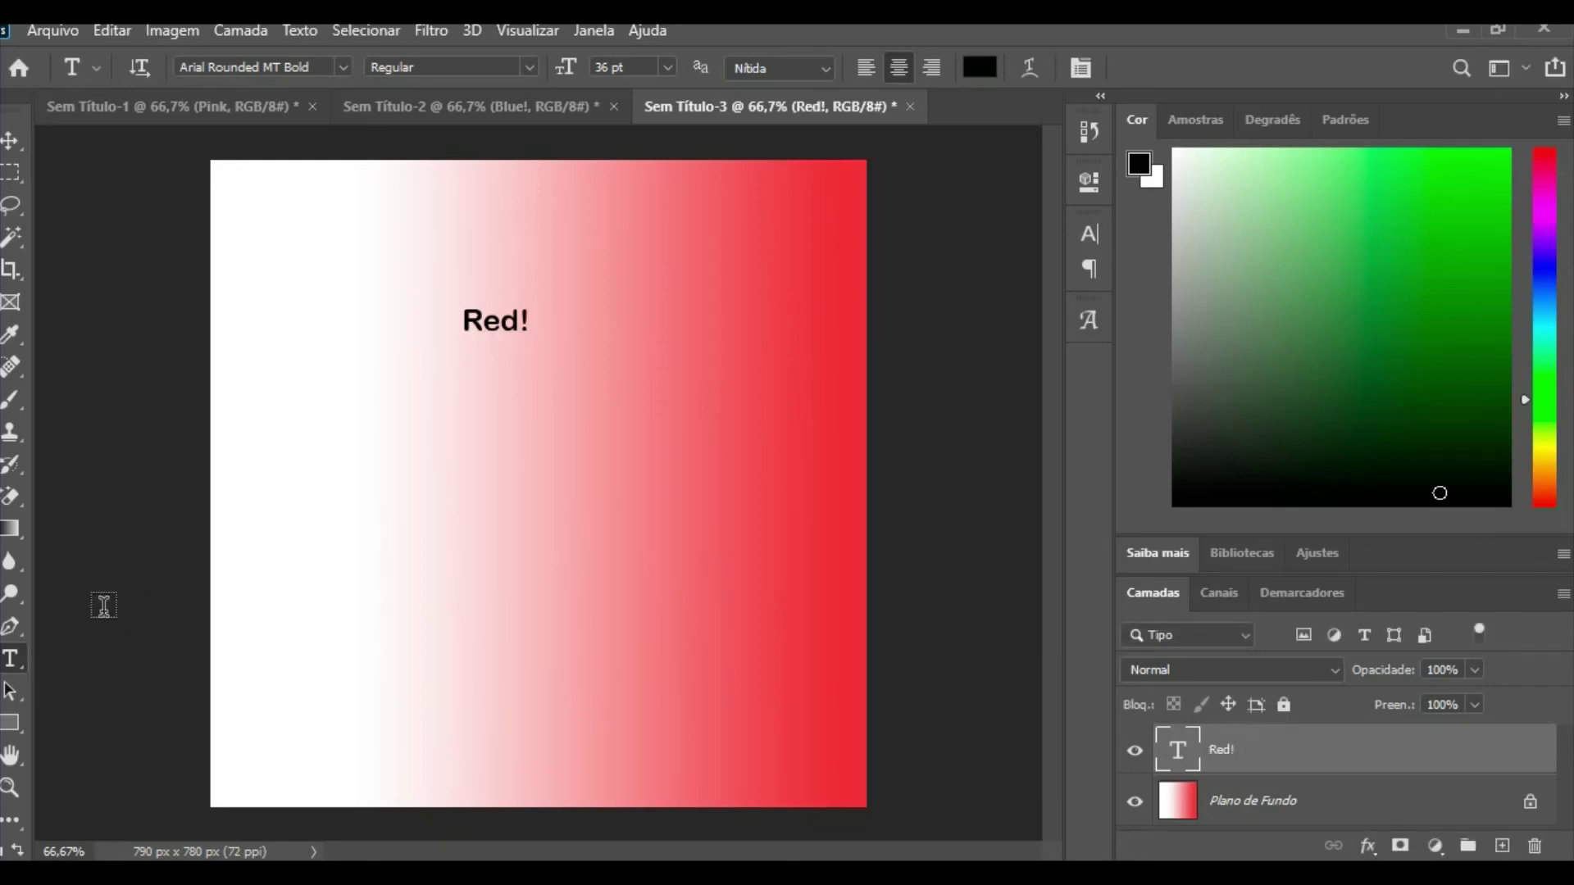
- Enlarge the "Red!" text to about 587%, rotate it about 42° clockwise and centre it on the canvas
key(ctrl+t)
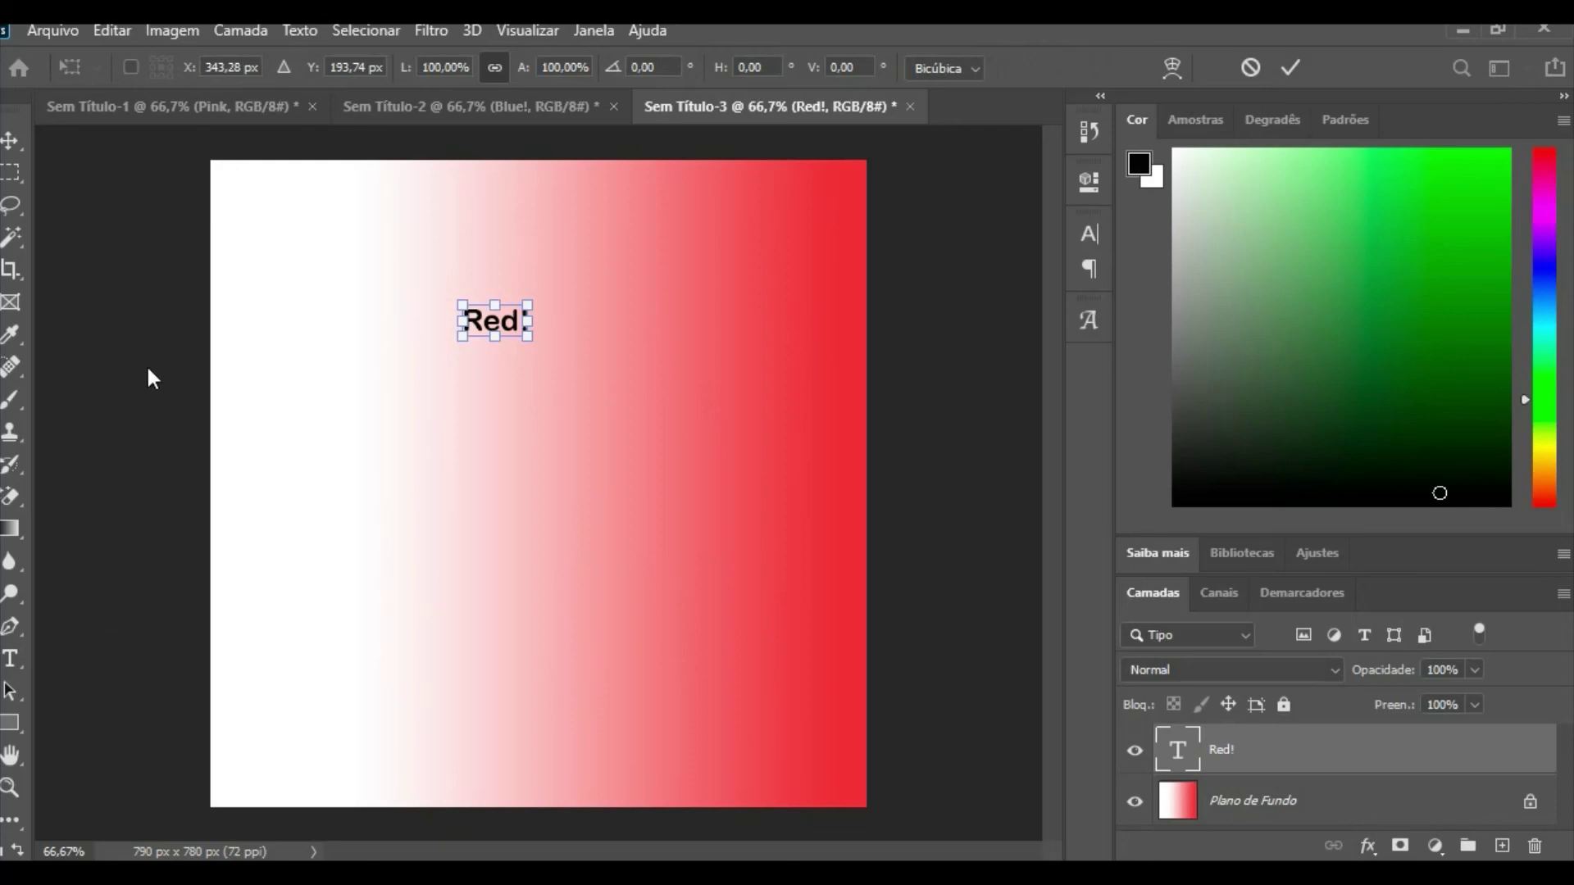
drag(587, 351, 565, 723)
drag(577, 482, 544, 471)
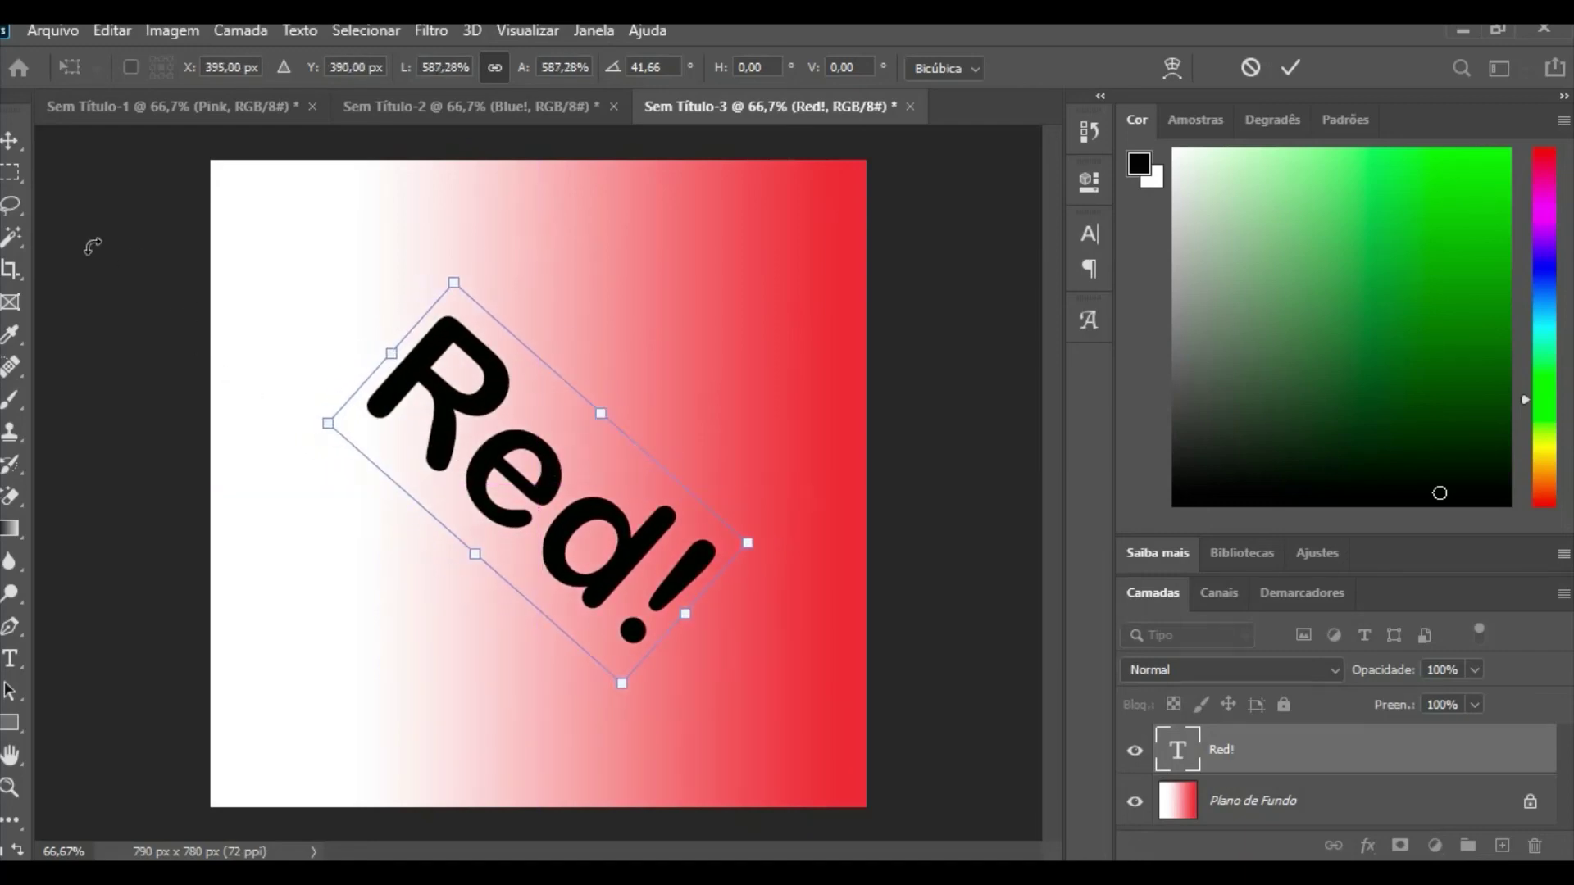
click(10, 138)
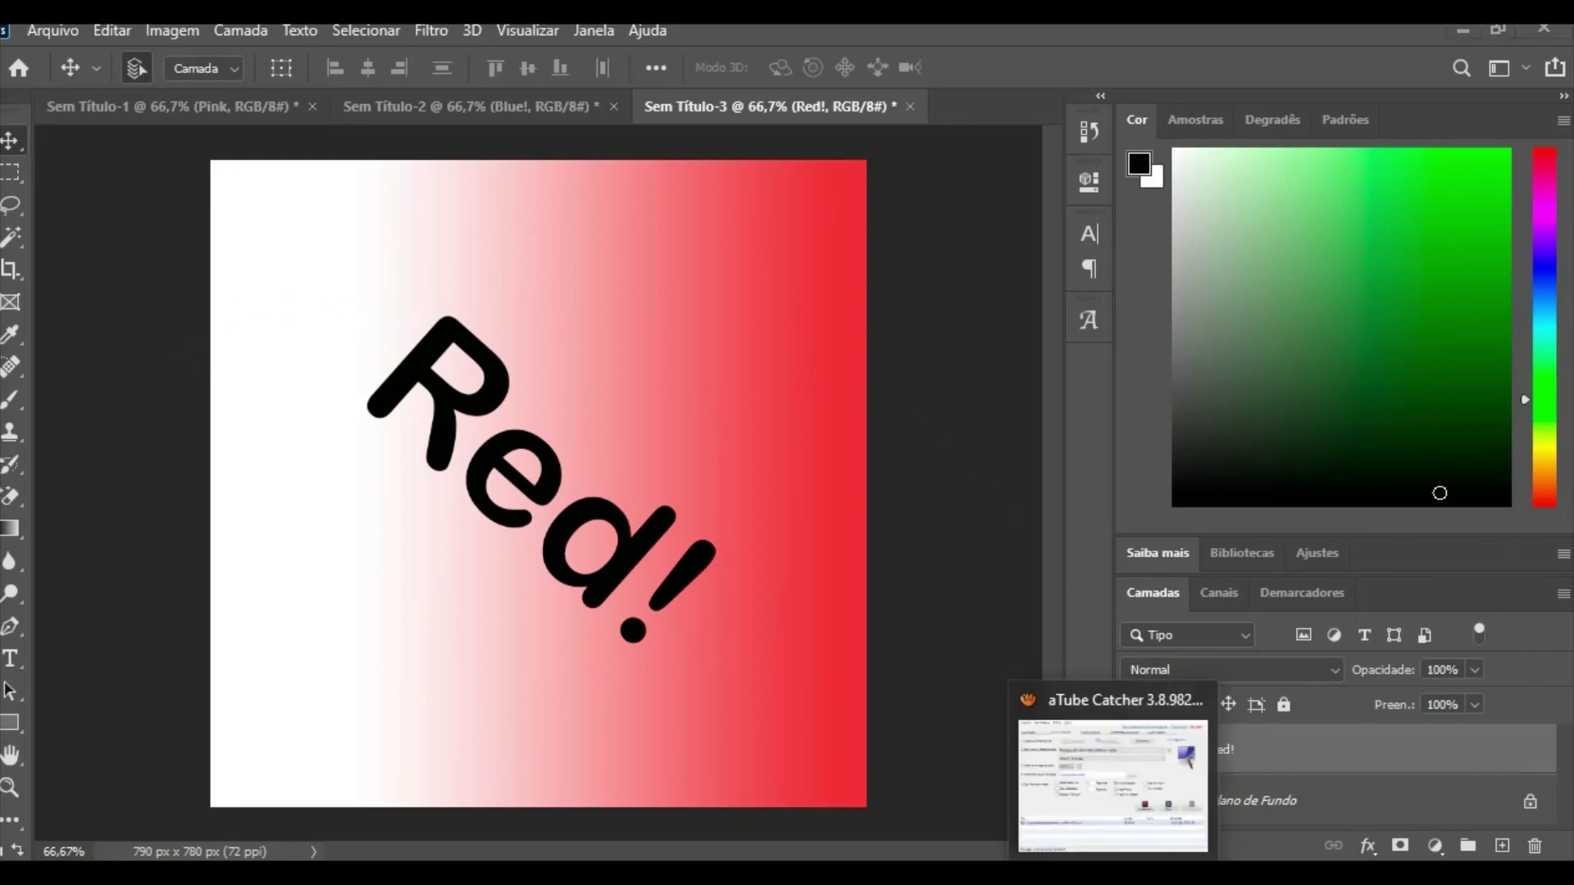
click(1112, 873)
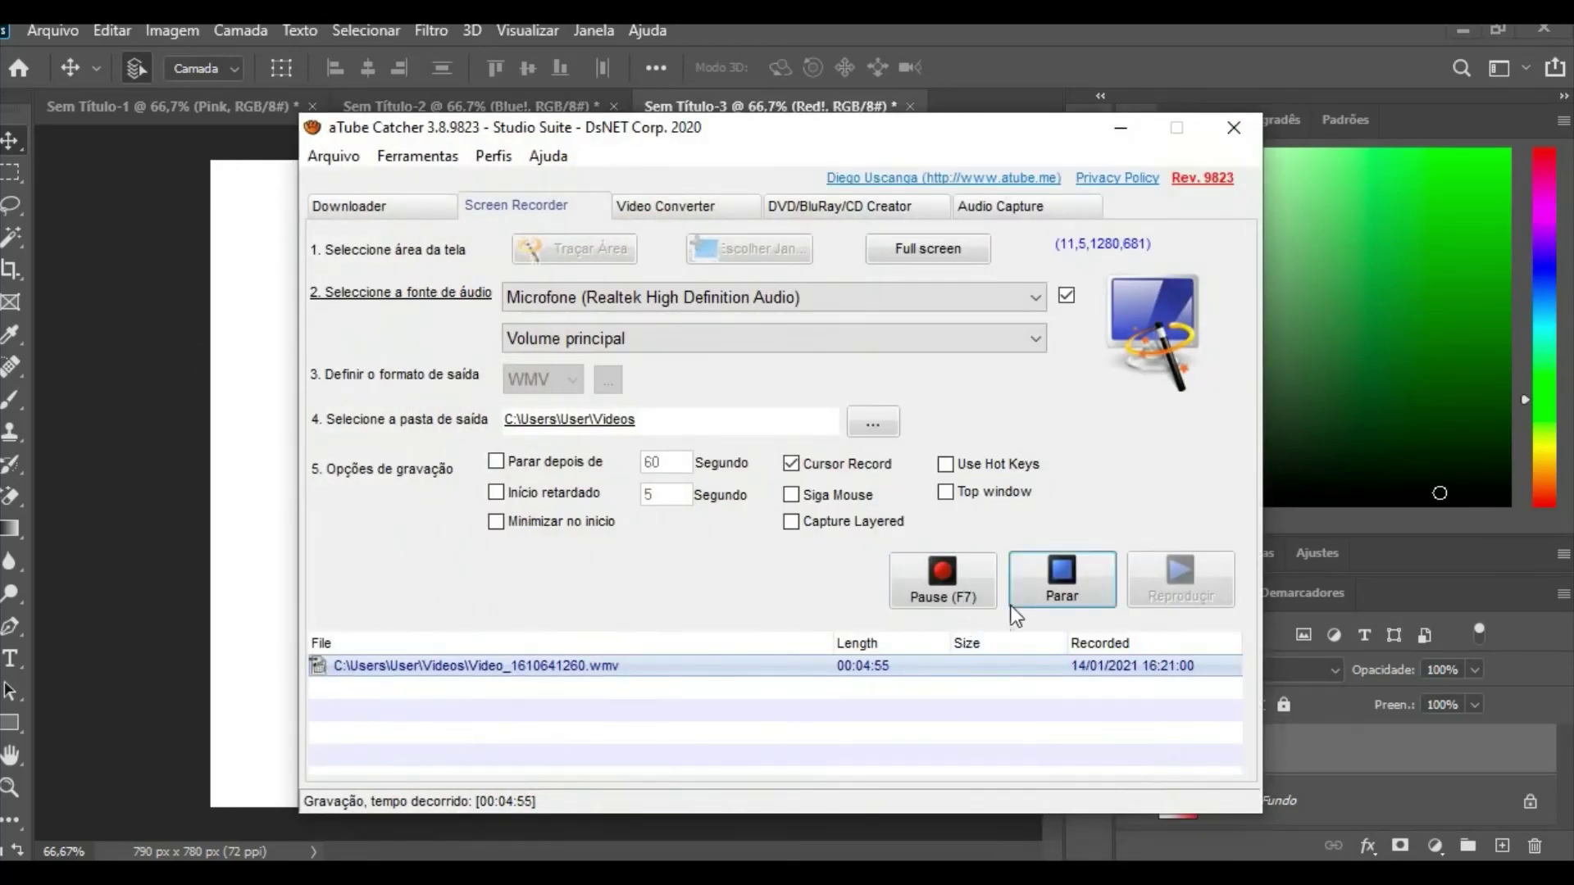